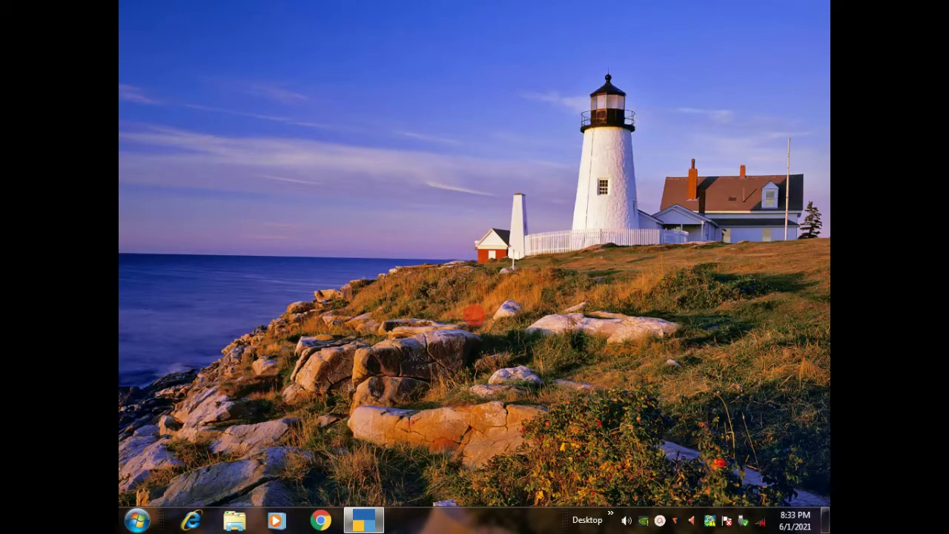
# Switch to TallyPrime and start a new Receipt voucher.
pyautogui.click(363, 519)
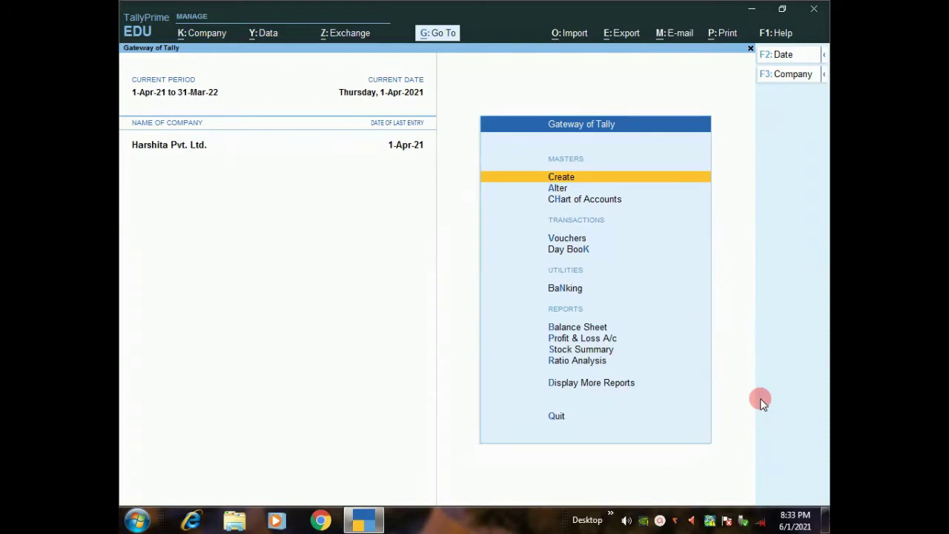
pyautogui.press('Down')
pyautogui.press('Down')
pyautogui.press('Down')
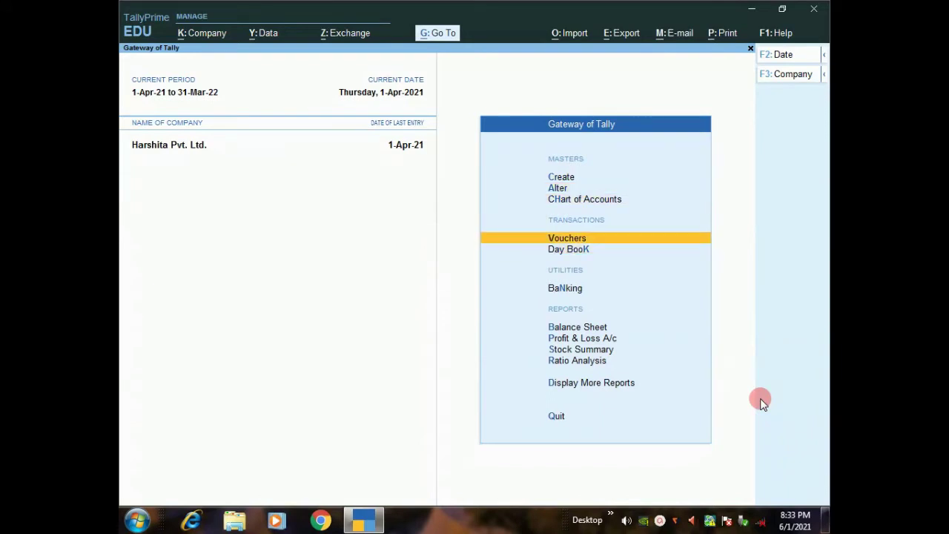
pyautogui.press('Return')
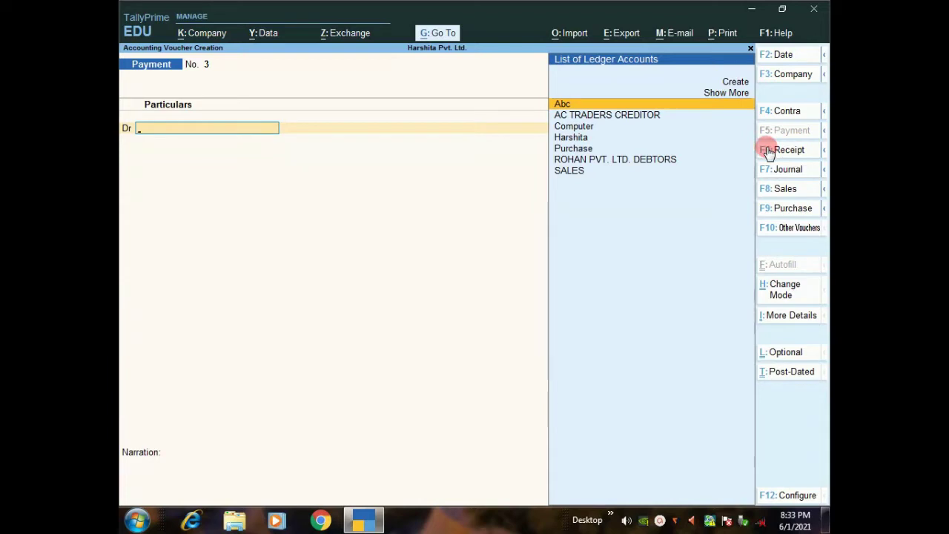
pyautogui.press('F6')
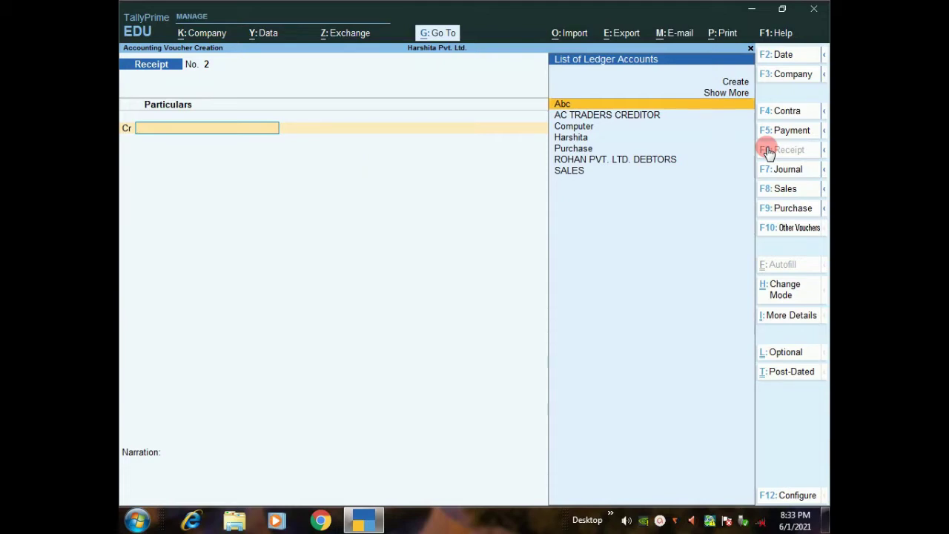
# Credit the ROHAN PVT. LTD. DEBTORS ledger in the receipt voucher.
pyautogui.press('Down')
pyautogui.press('Down')
pyautogui.press('Down')
pyautogui.press('Down')
pyautogui.press('Down')
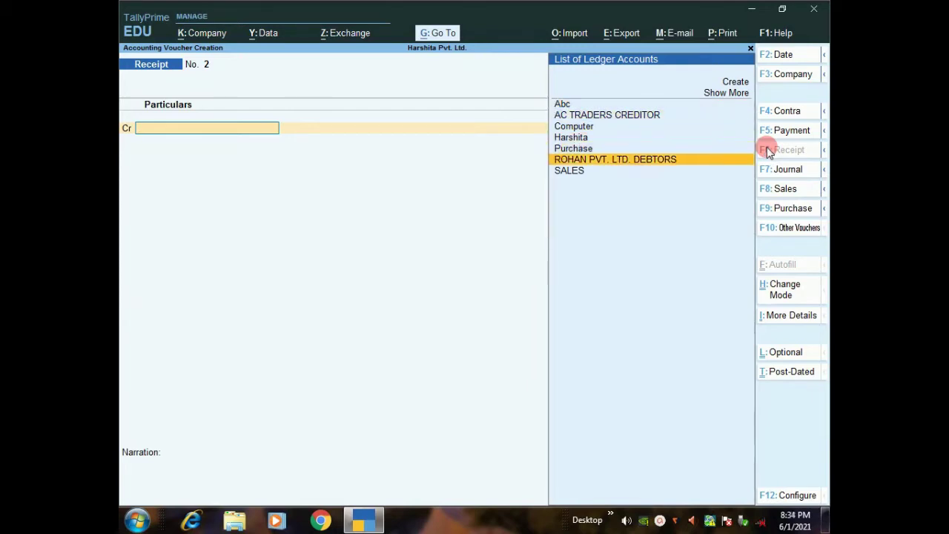
pyautogui.press('Return')
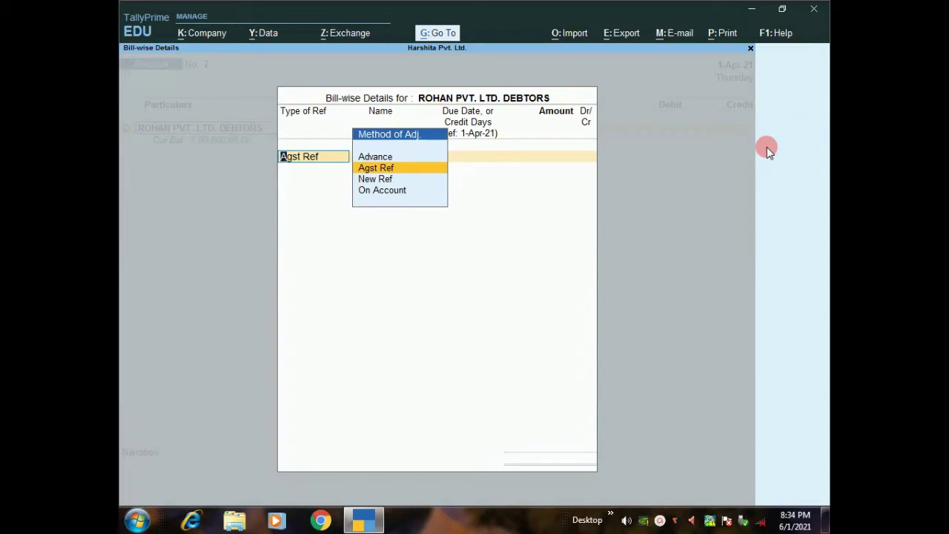
# Allocate 1,50,000 of the receipt as Agst Ref against pending bill 2 and end the bill-wise list.
pyautogui.press('Return')
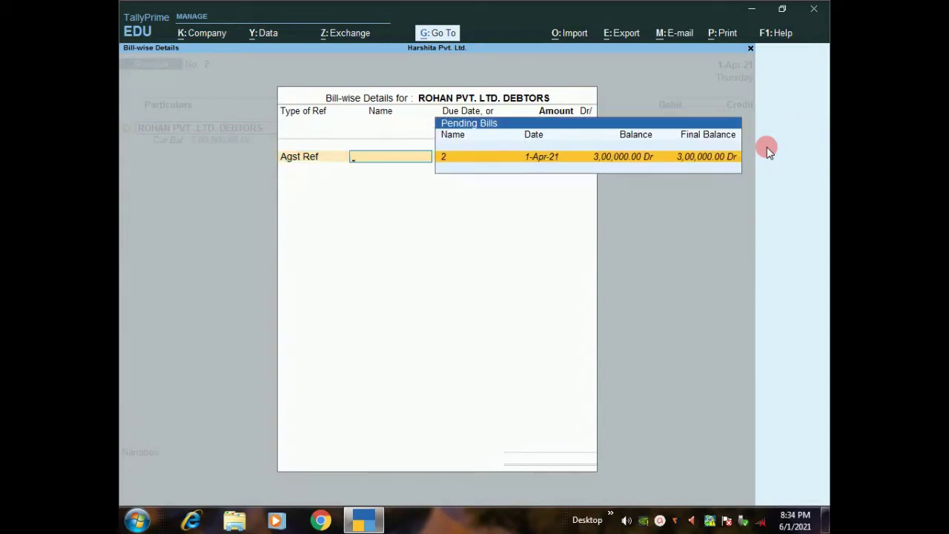
pyautogui.press('Return')
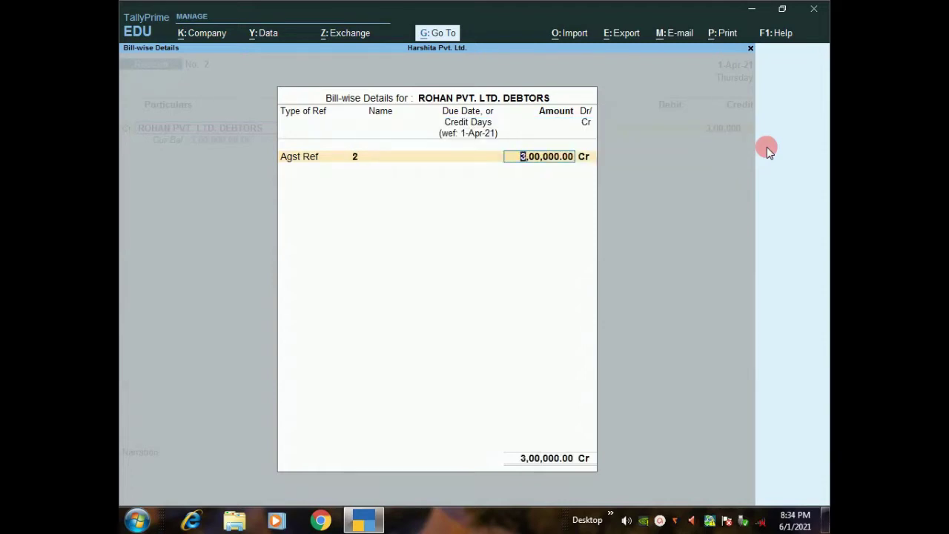
pyautogui.write('150000')
pyautogui.press('Return')
pyautogui.press('Return')
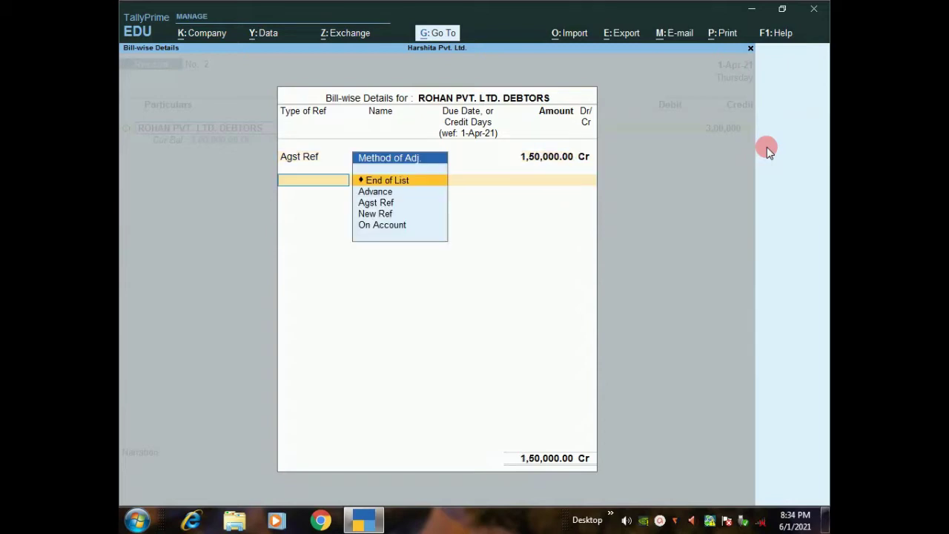
pyautogui.press('Return')
pyautogui.press('Return')
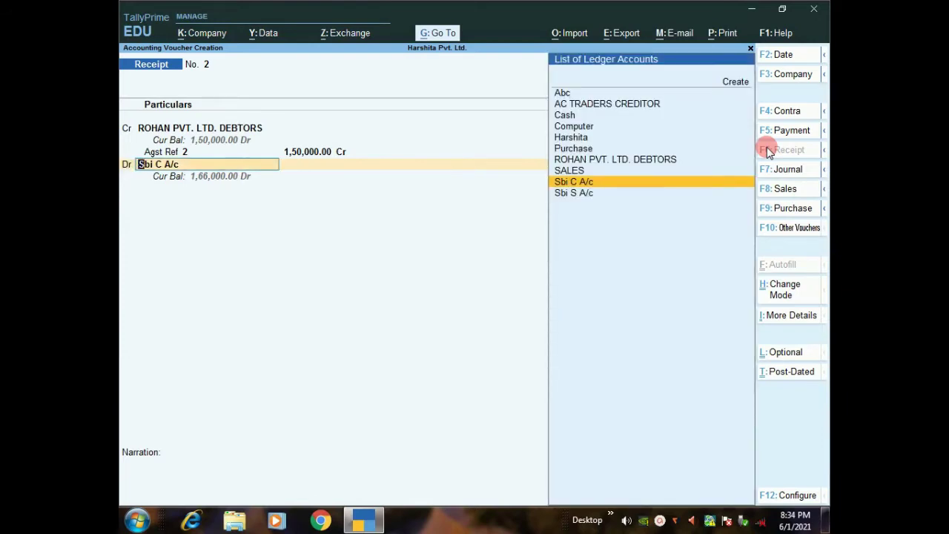
# Debit Cash with 1,50,000, save the receipt without a narration and return to the Gateway of Tally.
pyautogui.press('Up')
pyautogui.press('Up')
pyautogui.press('Up')
pyautogui.press('Up')
pyautogui.press('Up')
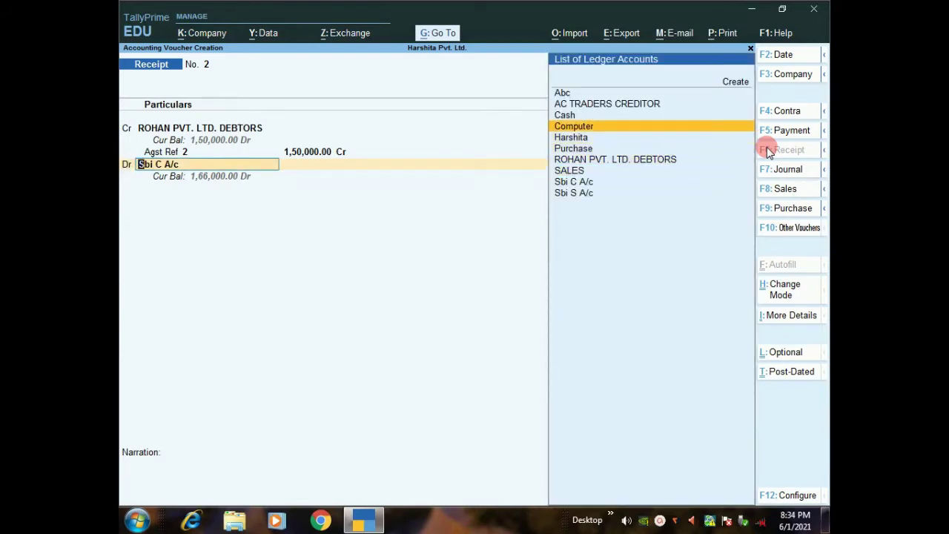
pyautogui.press('Up')
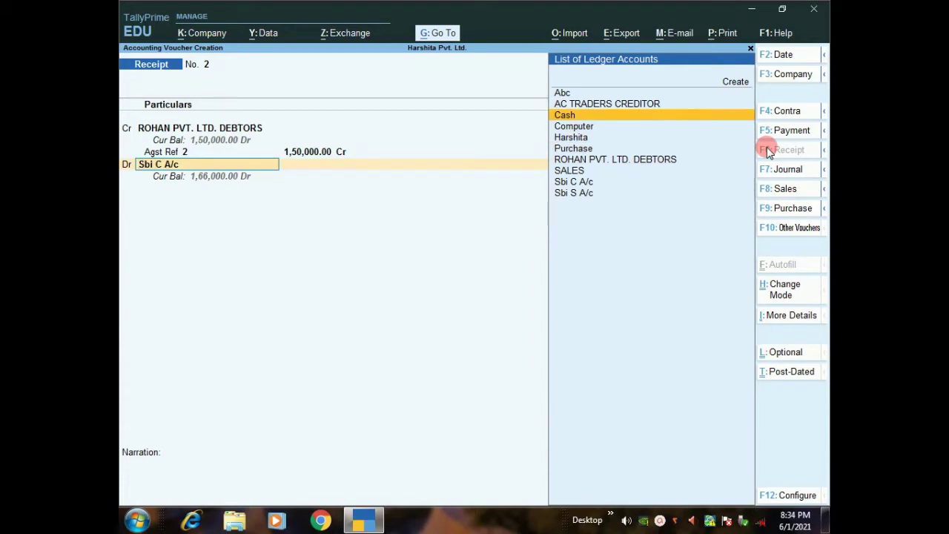
pyautogui.press('Return')
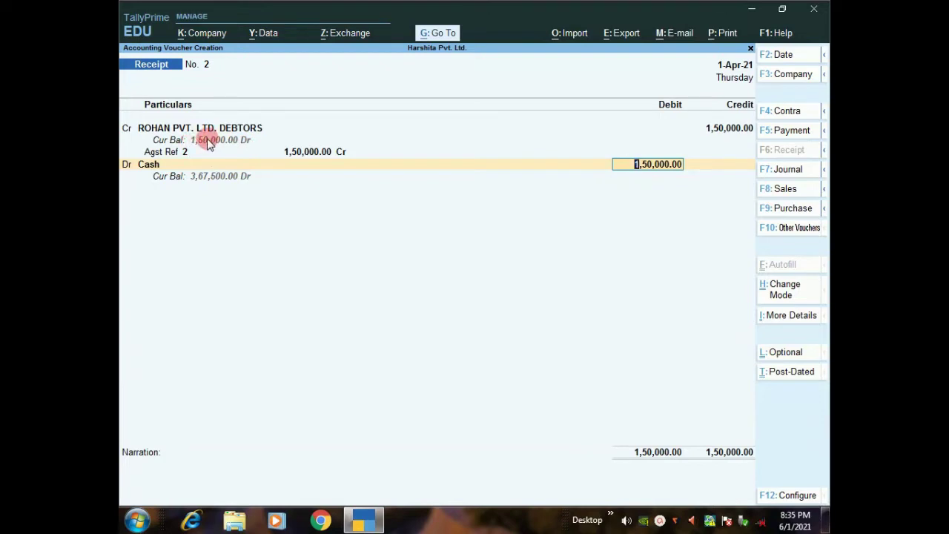
pyautogui.press('Return')
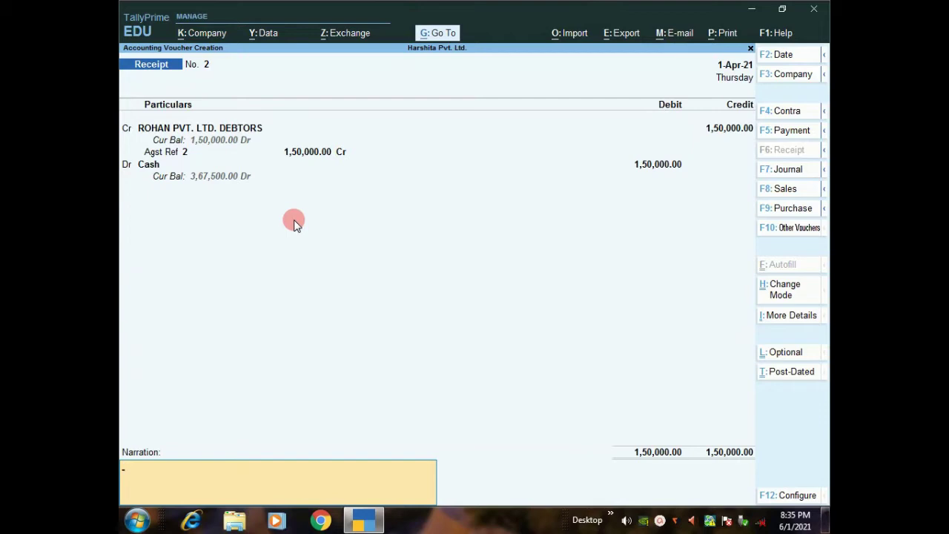
pyautogui.press('ctrl')
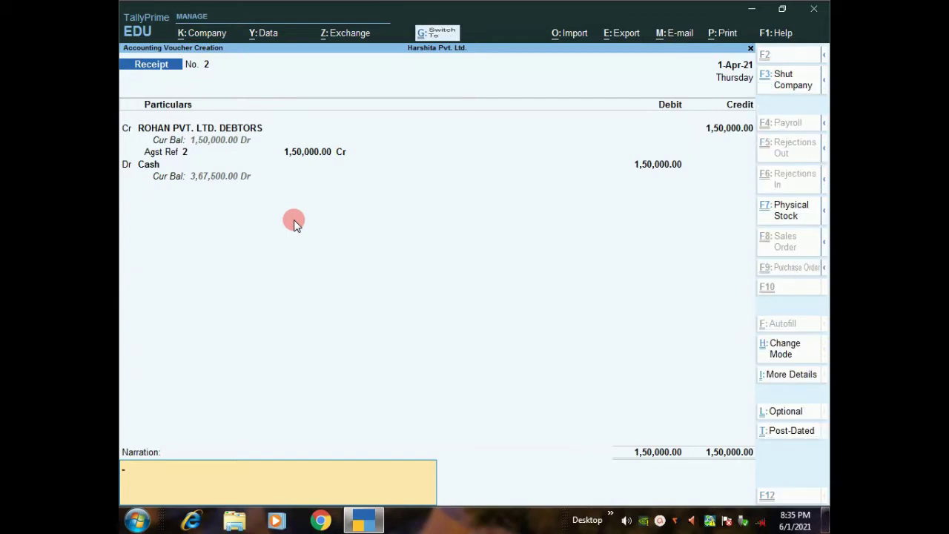
pyautogui.hotkey('ctrl', 'a')
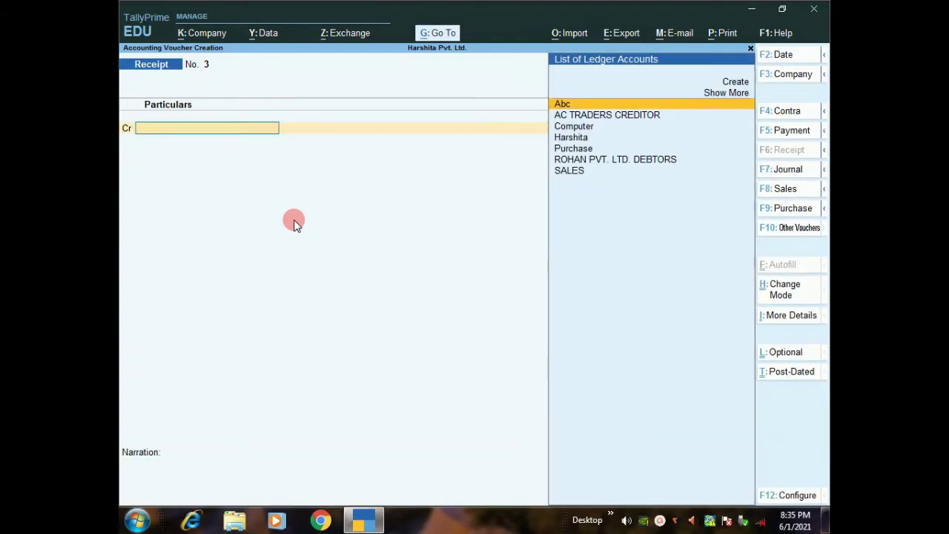
pyautogui.press('Escape')
pyautogui.press('y')
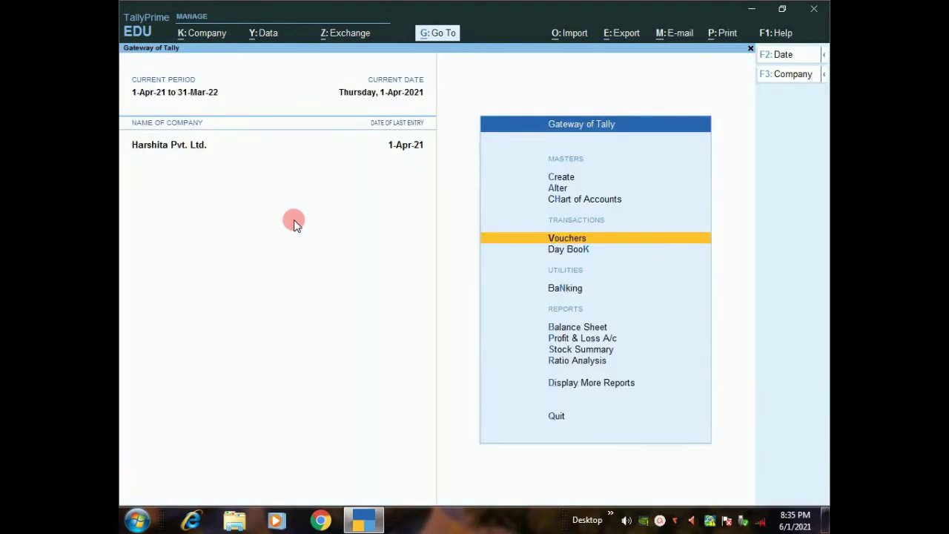
# Open the Balance Sheet in detailed view.
pyautogui.press('F1')
pyautogui.press('Escape')
pyautogui.press('b')
pyautogui.press('alt')
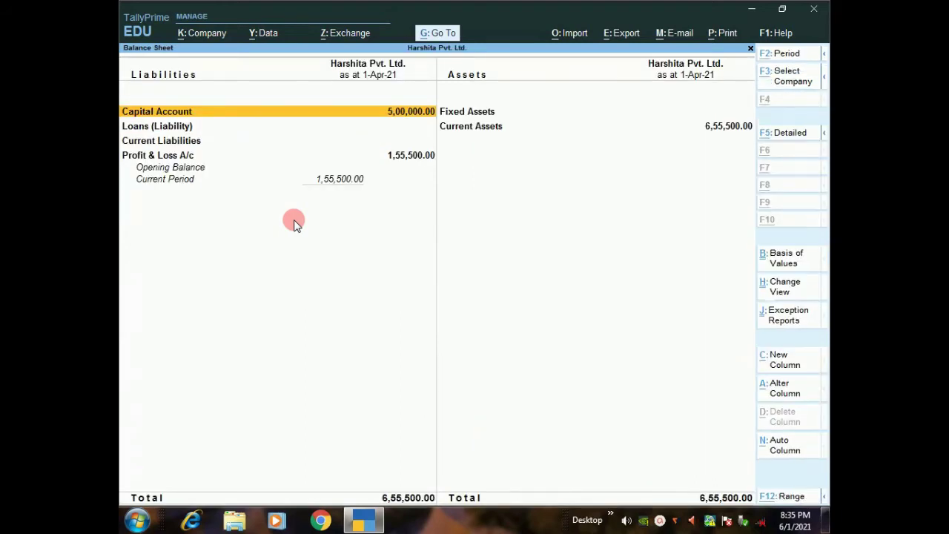
pyautogui.hotkey('alt', 'F5')
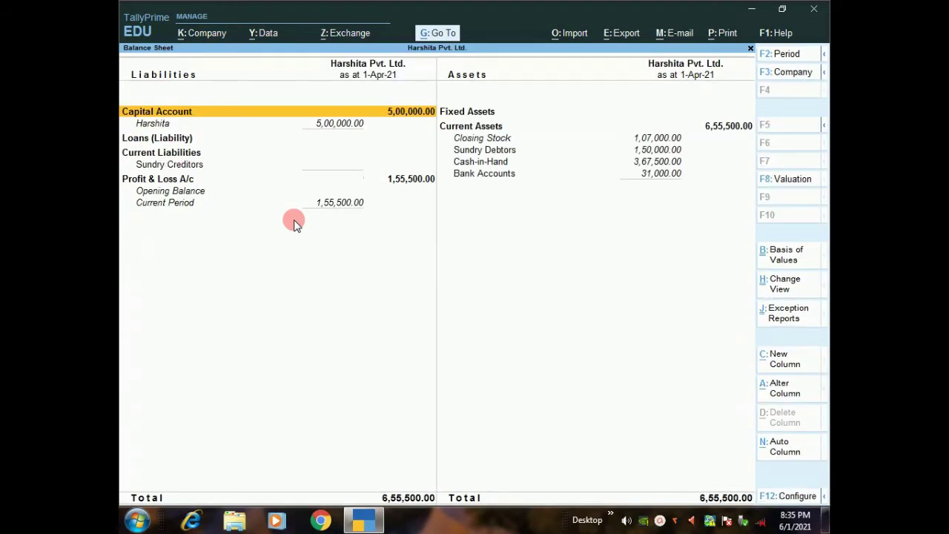
# Drill down from Cash-in-Hand to the Cash ledger's April vouchers, check the receipt entry and return to the Gateway of Tally.
pyautogui.press('Right')
pyautogui.press('Down')
pyautogui.press('Down')
pyautogui.press('Down')
pyautogui.press('Down')
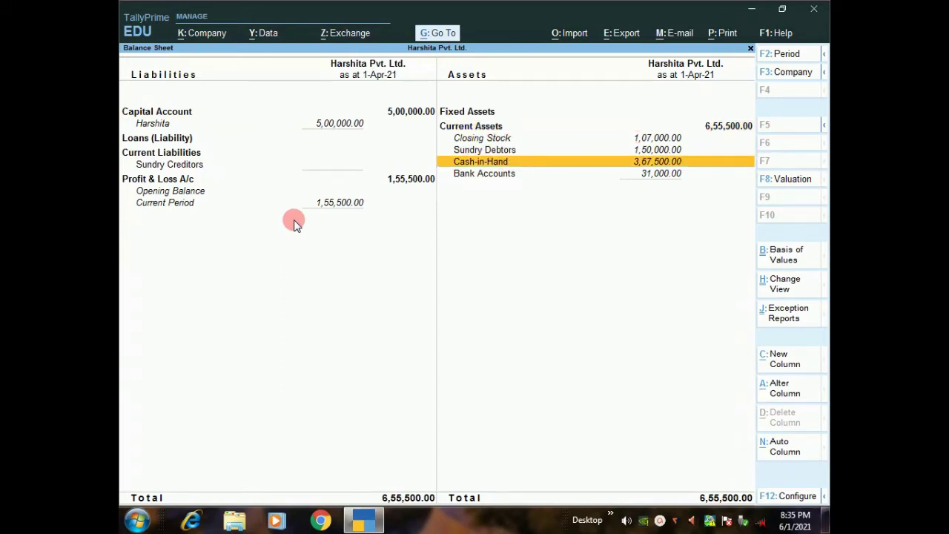
pyautogui.press('Return')
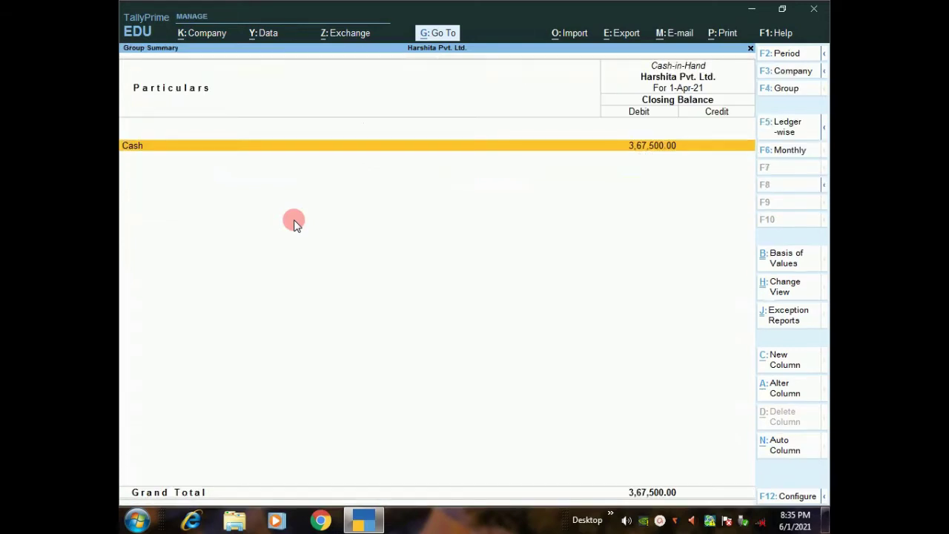
pyautogui.press('Return')
pyautogui.press('Return')
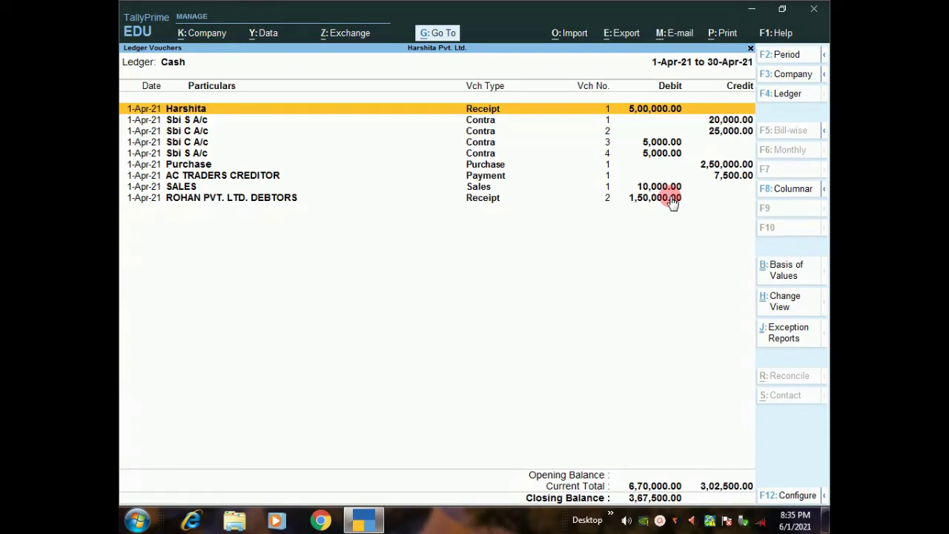
pyautogui.press('Escape')
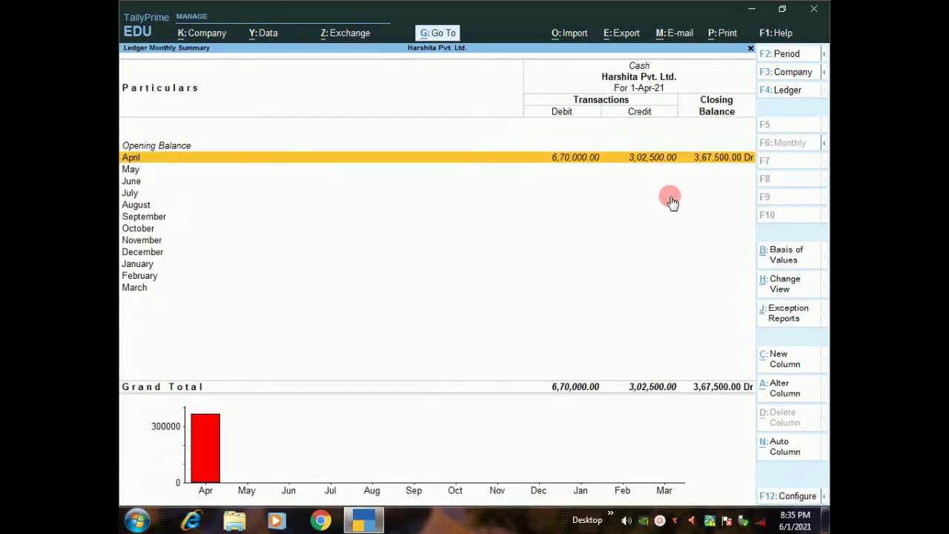
pyautogui.press('Escape')
pyautogui.press('Escape')
pyautogui.press('Escape')
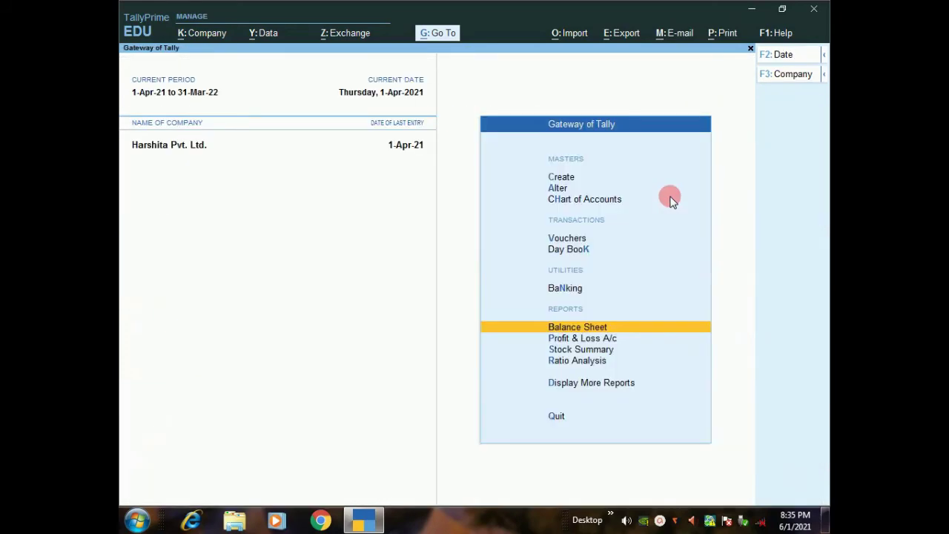
# Open the Day Book from the Gateway of Tally.
pyautogui.press('Up')
pyautogui.press('Up')
pyautogui.press('Up')
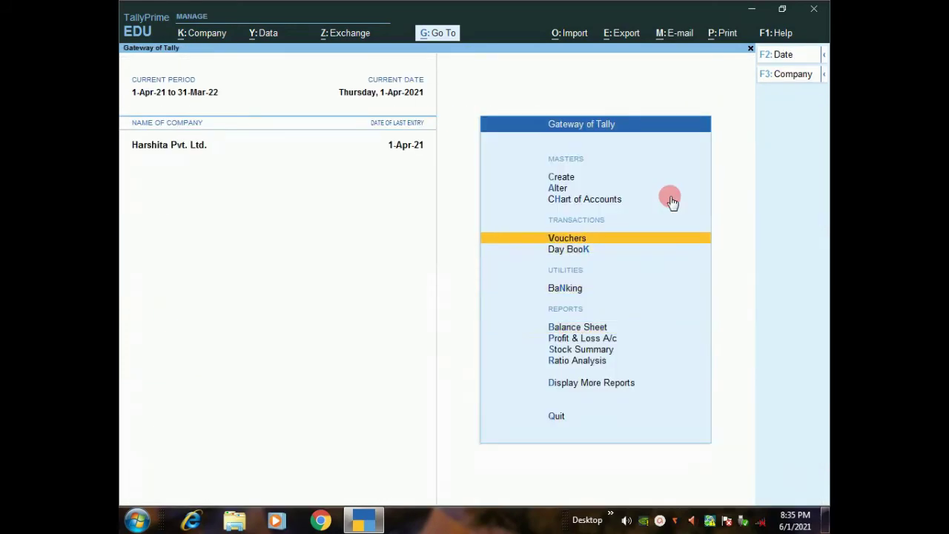
pyautogui.press('Down')
pyautogui.press('Return')
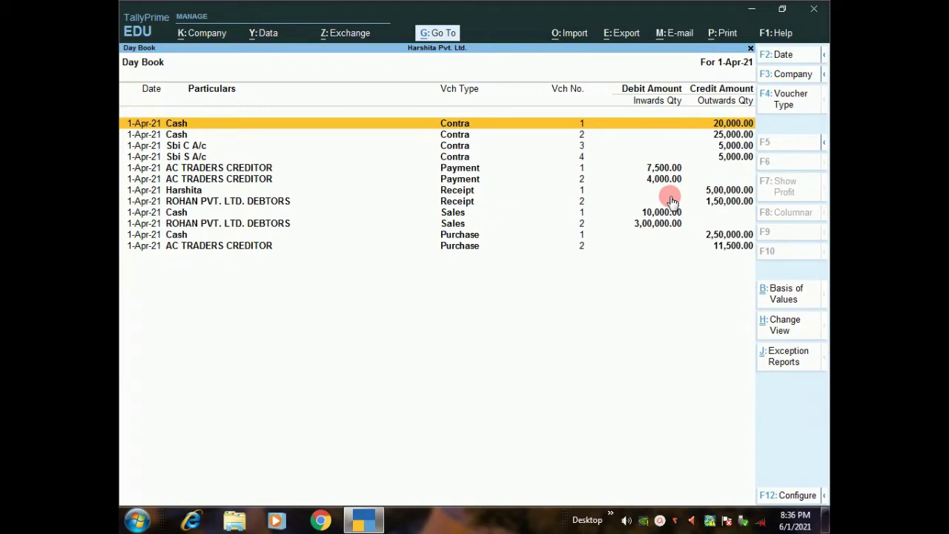
# Look through the Day Book entries for the ROHAN PVT. LTD. DEBTORS receipt voucher, then close the report.
pyautogui.press('Down')
pyautogui.press('Down')
pyautogui.press('Down')
pyautogui.press('Down')
pyautogui.press('Down')
pyautogui.press('Down')
pyautogui.press('Down')
pyautogui.press('Down')
pyautogui.press('Down')
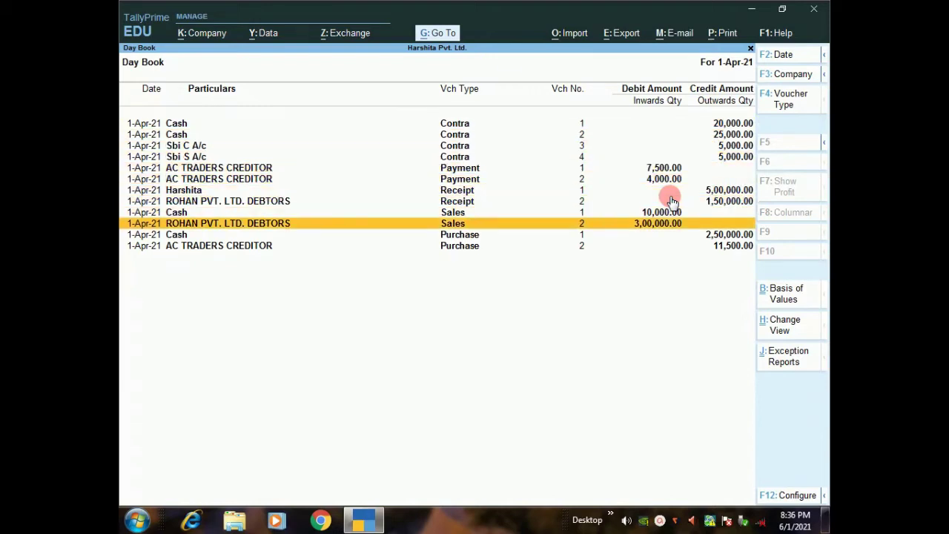
pyautogui.press('Down')
pyautogui.press('Down')
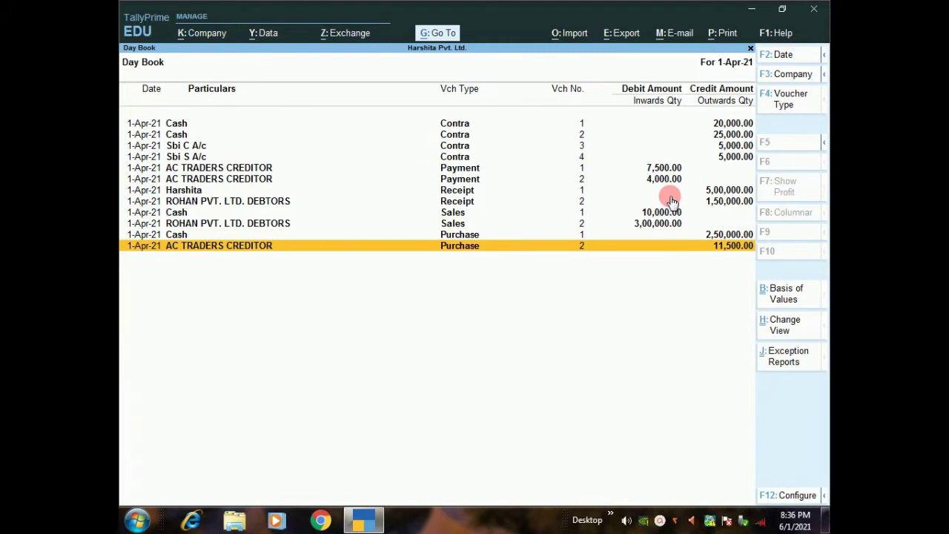
pyautogui.press('Up')
pyautogui.press('Up')
pyautogui.press('Up')
pyautogui.press('Up')
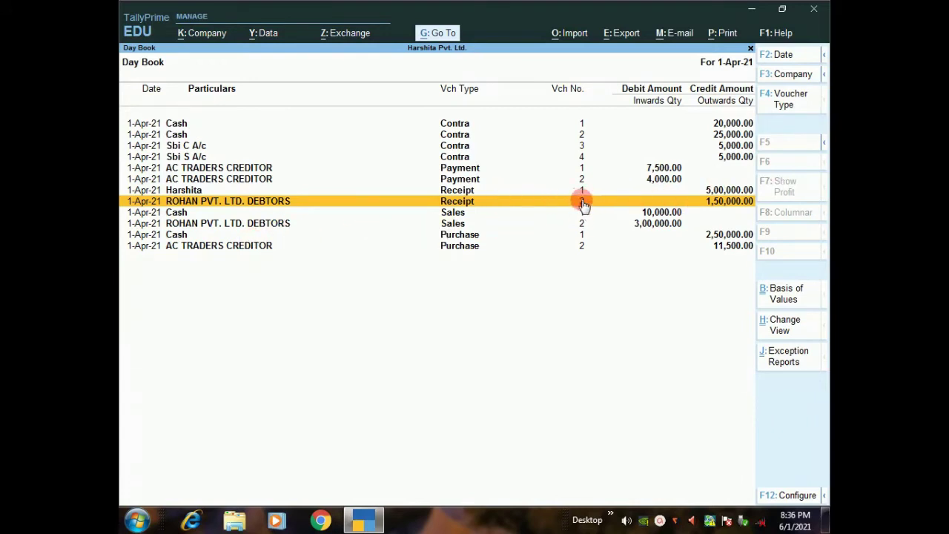
pyautogui.press('Escape')
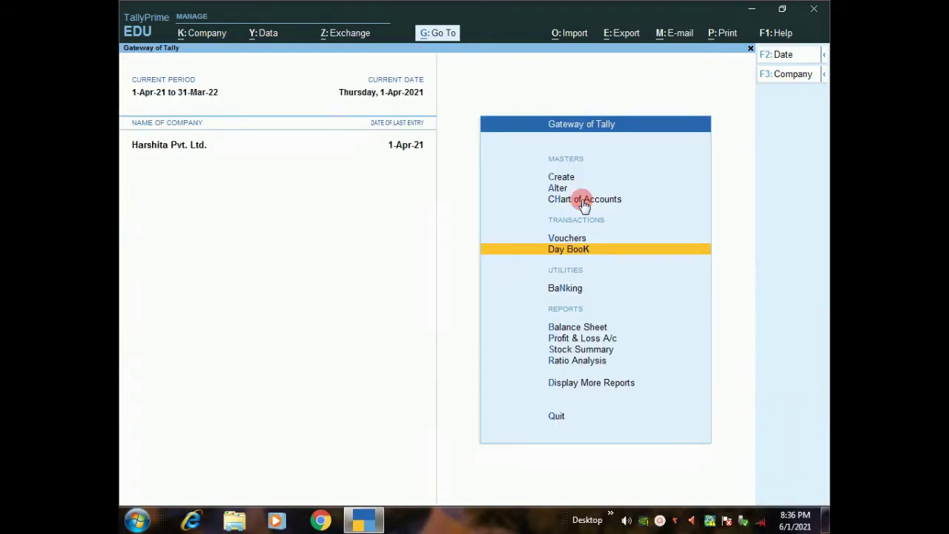
# Open the Cash/Bank Book(s) summary in Account Books to check the cash and bank balances.
pyautogui.press('Down')
pyautogui.press('Down')
pyautogui.press('Down')
pyautogui.press('Down')
pyautogui.press('Down')
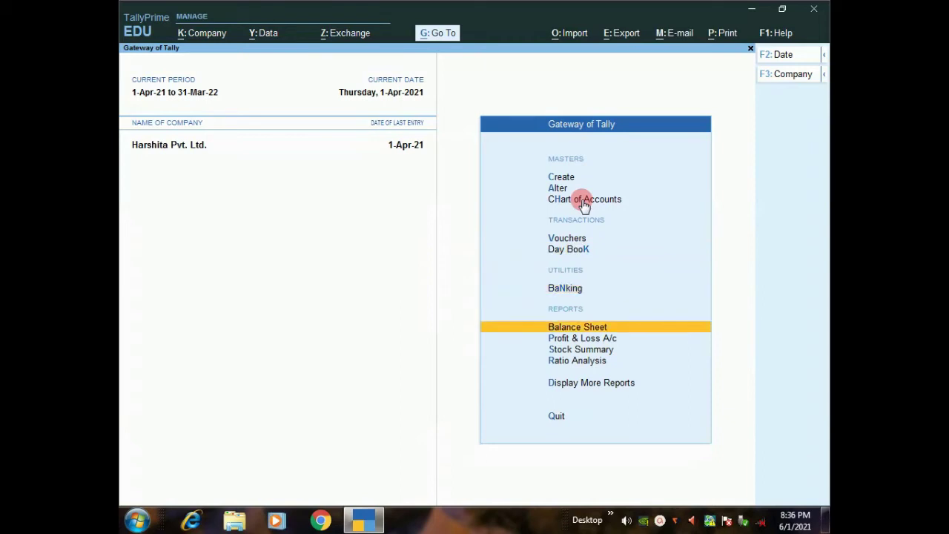
pyautogui.press('Down')
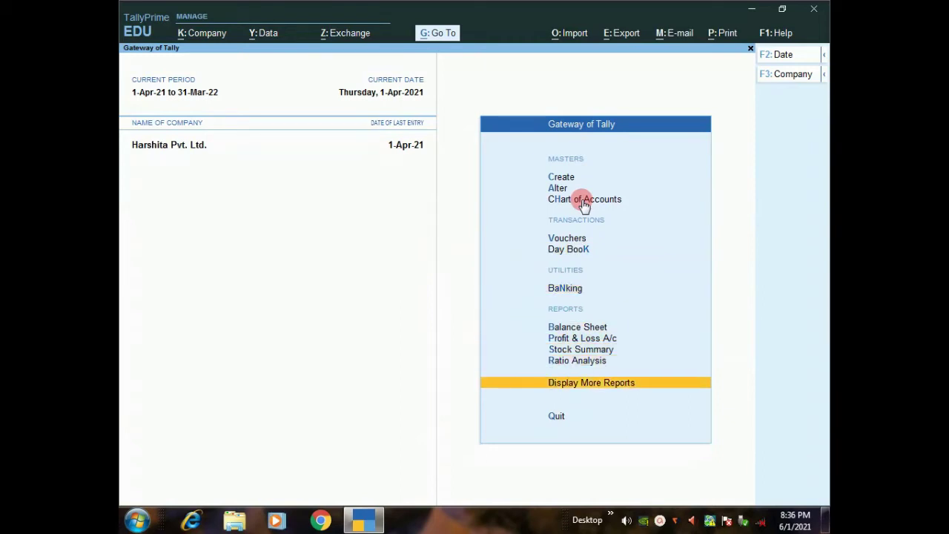
pyautogui.press('Return')
pyautogui.press('Down')
pyautogui.press('Down')
pyautogui.press('Down')
pyautogui.press('Down')
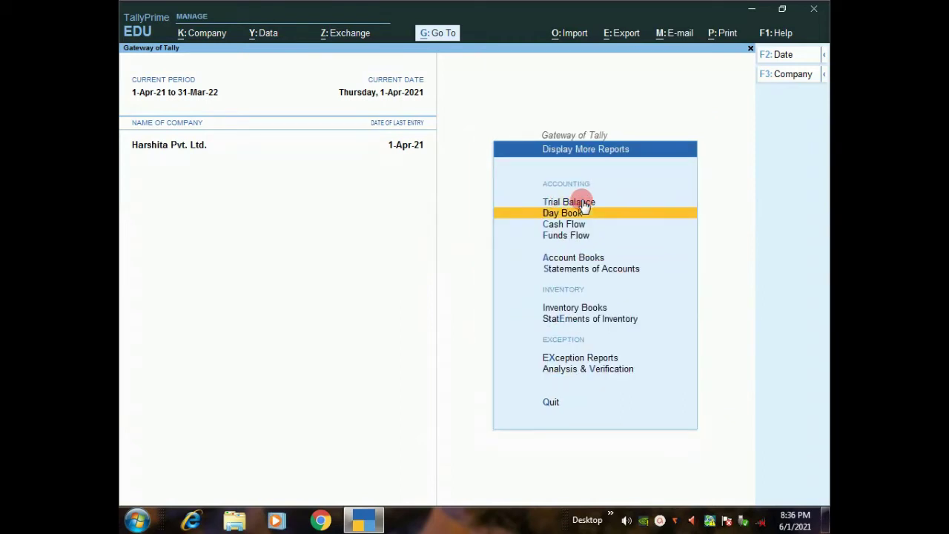
pyautogui.press('Return')
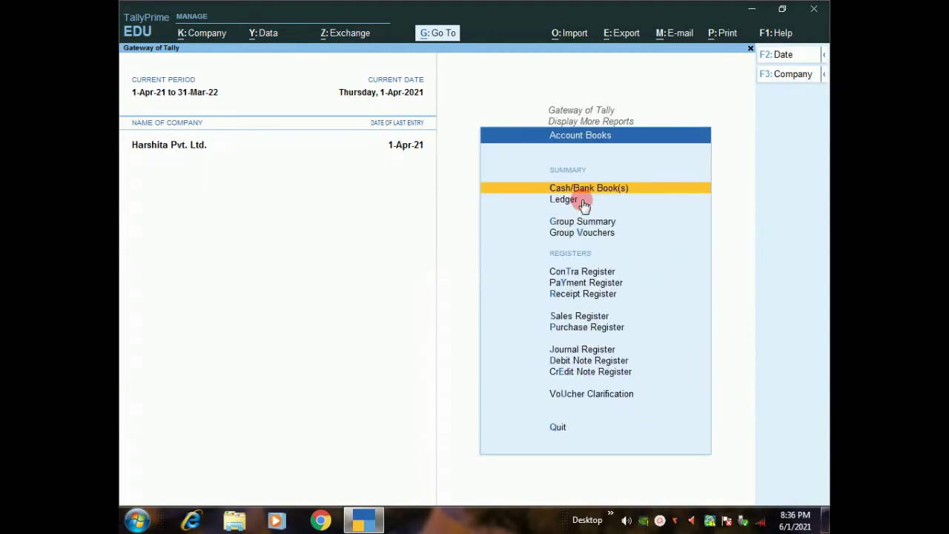
pyautogui.click(584, 201)
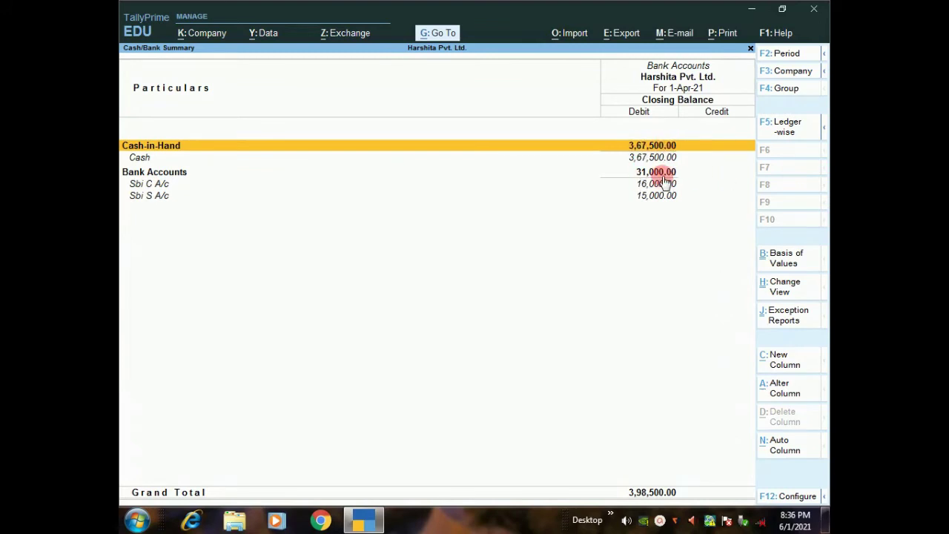
# Close the Cash/Bank Summary and return to the Gateway of Tally.
pyautogui.press('Escape')
pyautogui.press('Escape')
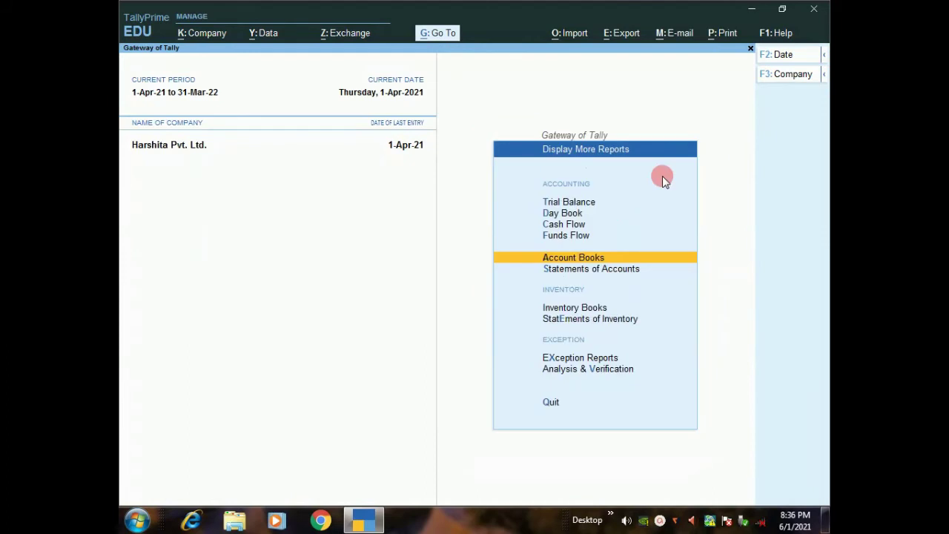
pyautogui.press('Escape')
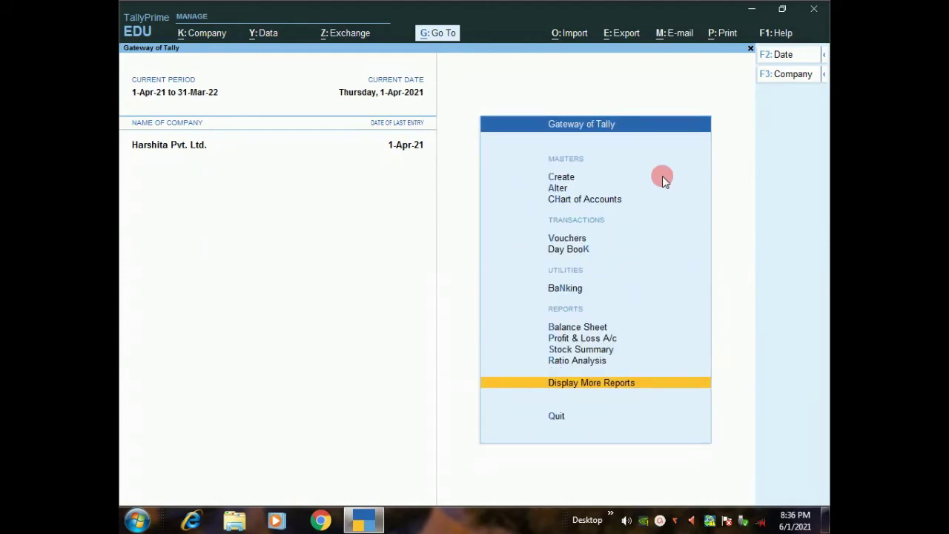
# Open voucher entry from the Gateway of Tally for a new Receipt voucher.
pyautogui.press('Up')
pyautogui.press('Up')
pyautogui.press('Up')
pyautogui.press('Up')
pyautogui.press('Up')
pyautogui.press('Up')
pyautogui.press('Up')
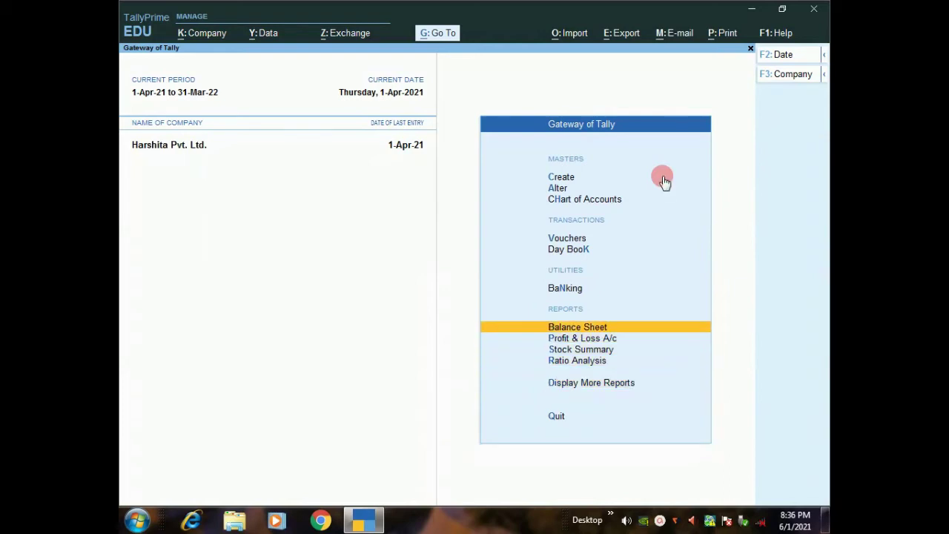
pyautogui.press('Return')
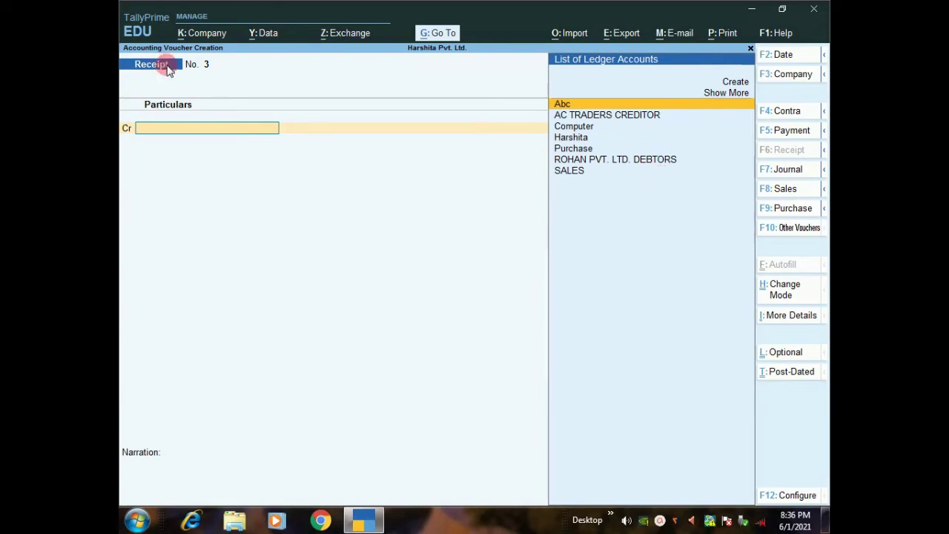
# Choose ROHAN PVT. LTD. DEBTORS as the credit ledger of the receipt voucher.
pyautogui.press('Down')
pyautogui.press('Down')
pyautogui.press('Down')
pyautogui.press('Down')
pyautogui.press('Down')
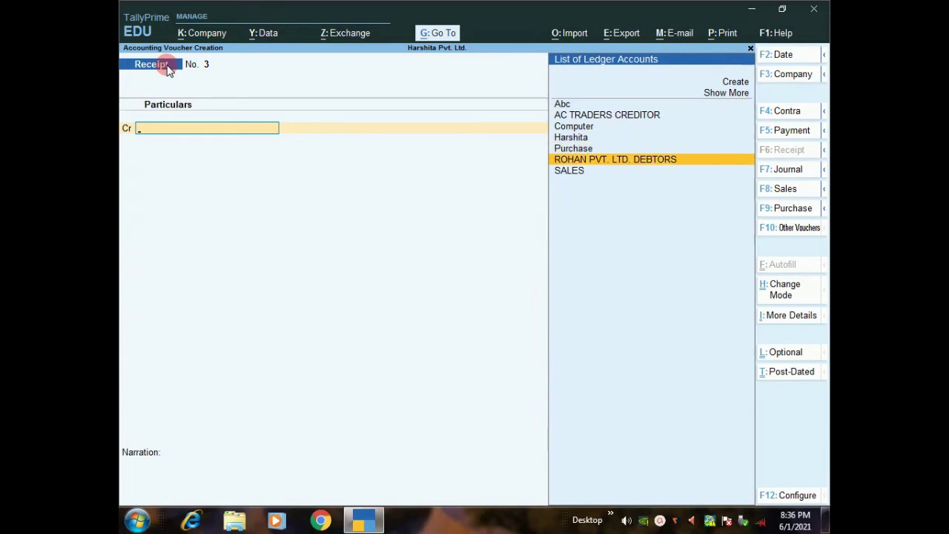
pyautogui.press('Return')
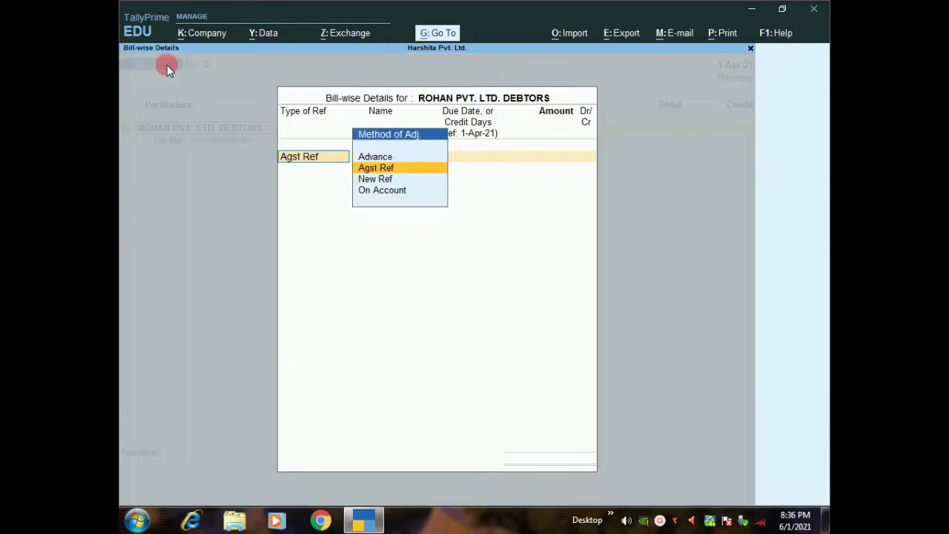
# Allocate the receipt as Agst Ref to bill 2 with an amount of 1,00,000 Cr and accept the bill-wise details.
pyautogui.press('Return')
pyautogui.press('Return')
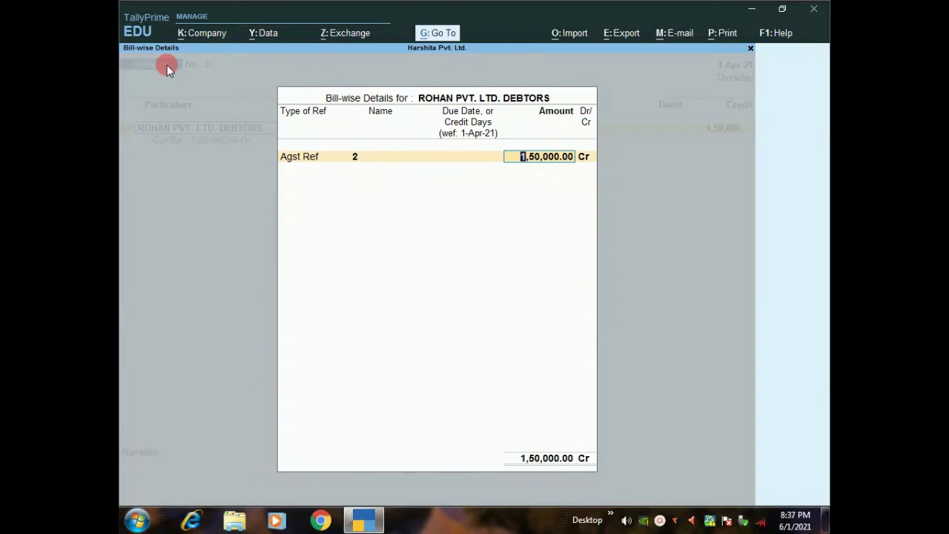
pyautogui.write('1,00,')
pyautogui.write('00')
pyautogui.write('0')
pyautogui.press('Return')
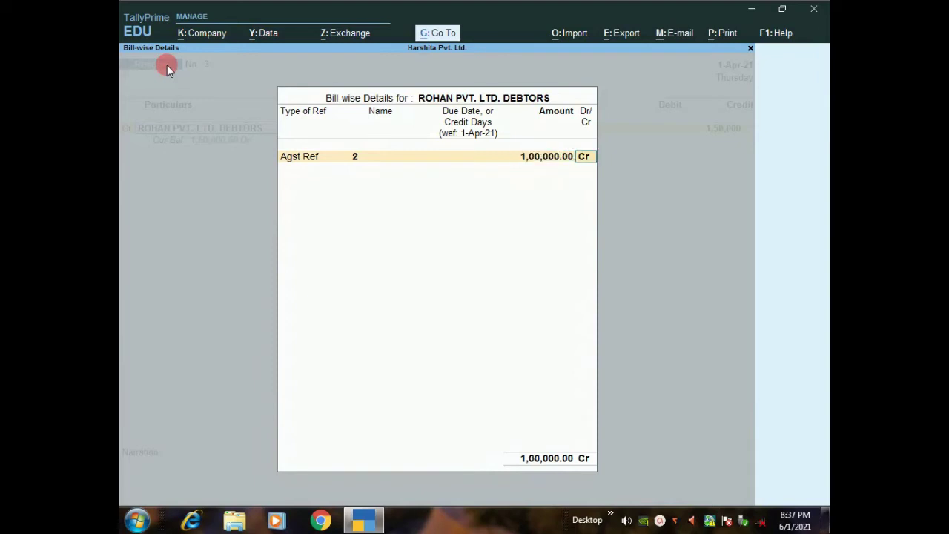
pyautogui.press('Return')
pyautogui.press('Return')
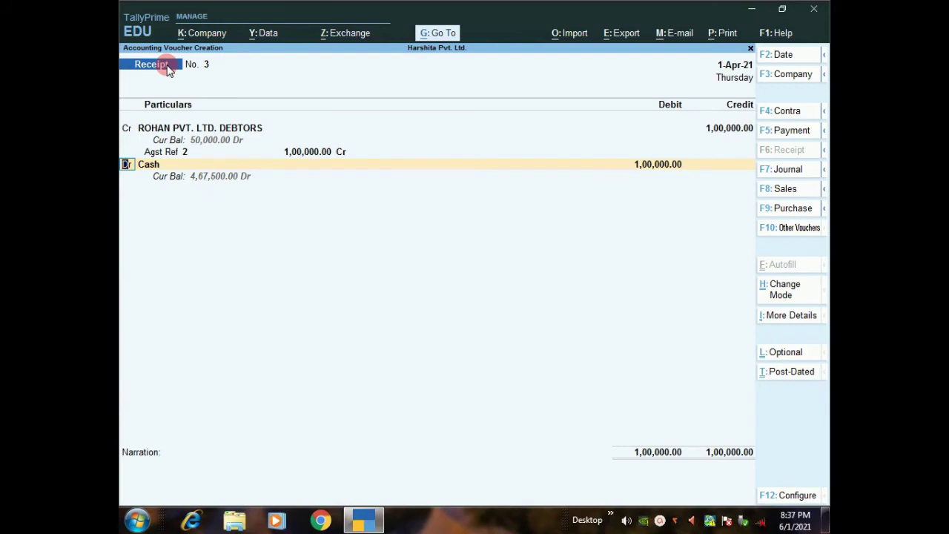
# Replace Cash with Sbi C A/c as the receipt voucher's debit ledger.
pyautogui.press('Return')
pyautogui.press('Down')
pyautogui.press('Down')
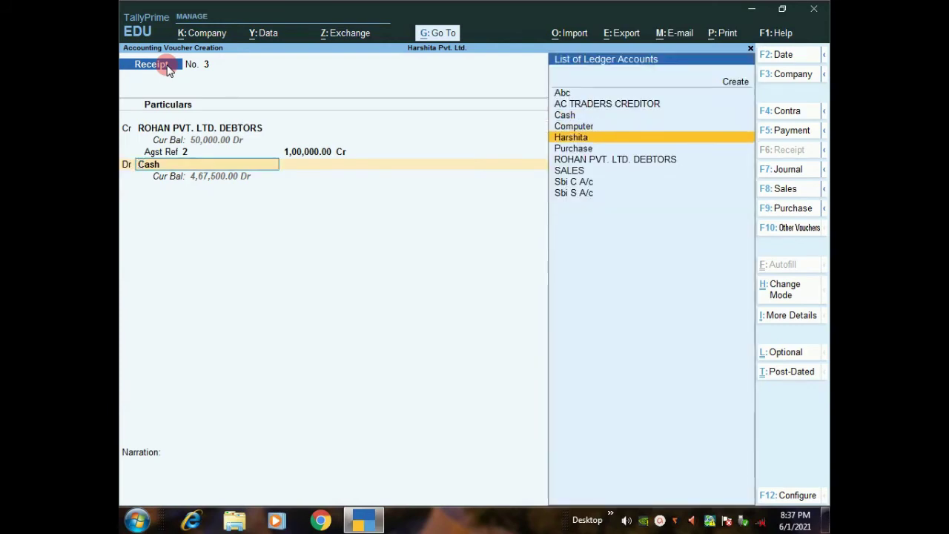
pyautogui.press('Down')
pyautogui.press('Down')
pyautogui.press('Down')
pyautogui.press('Down')
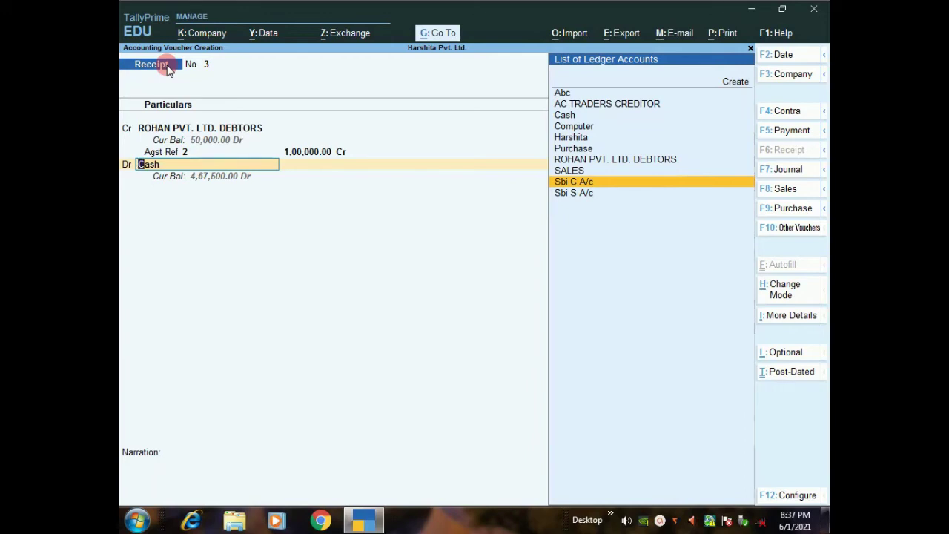
pyautogui.press('Return')
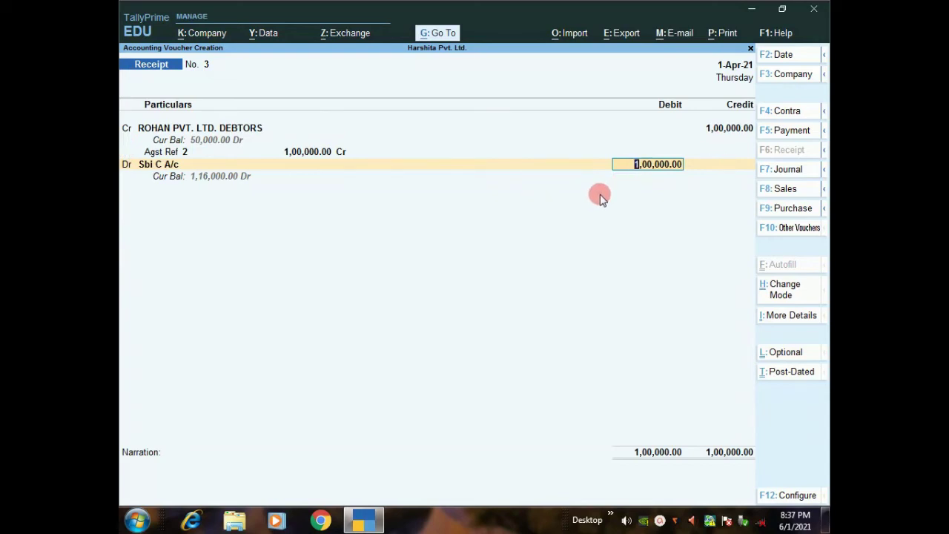
# Accept the 1,00,000 Cheque/DD bank allocation without instrument details, save the receipt voucher and return to the Gateway of Tally.
pyautogui.press('Return')
pyautogui.press('Return')
pyautogui.press('Return')
pyautogui.press('Return')
pyautogui.press('Return')
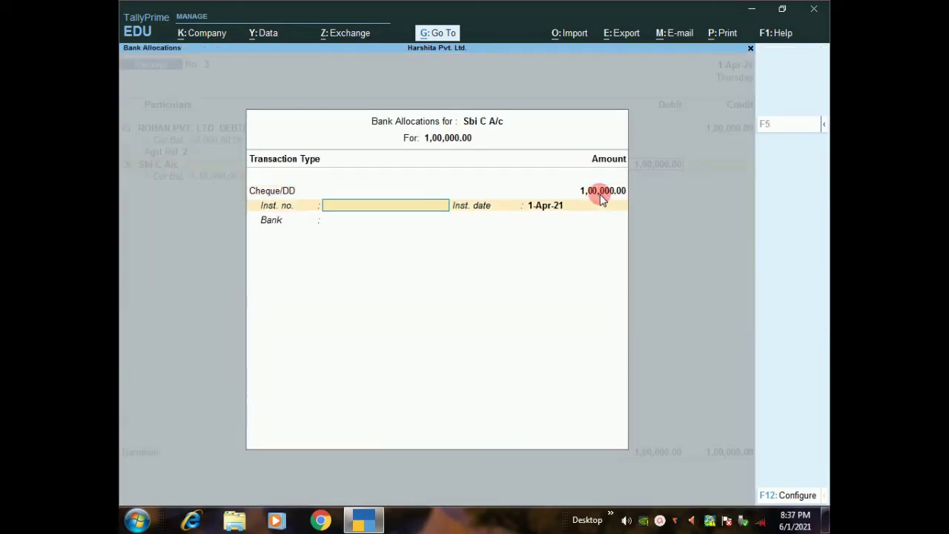
pyautogui.press('Return')
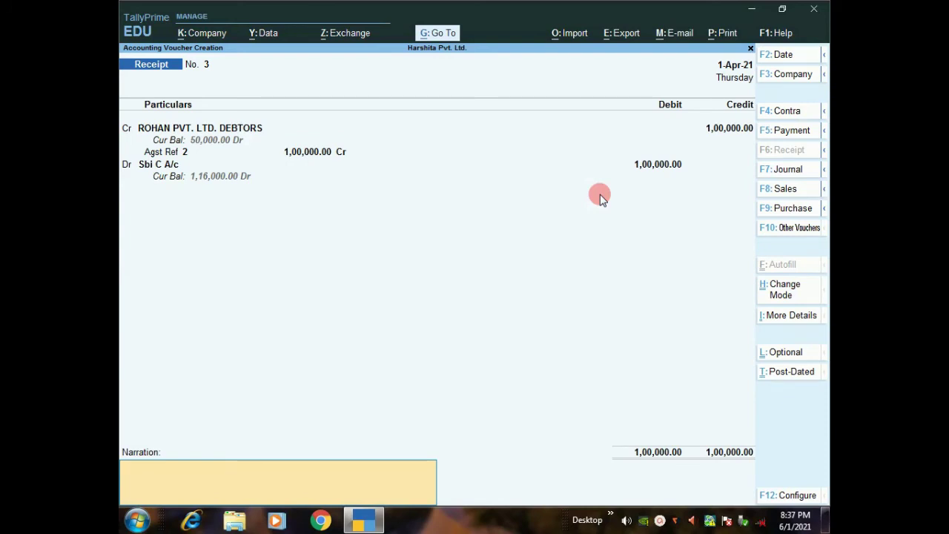
pyautogui.press('Return')
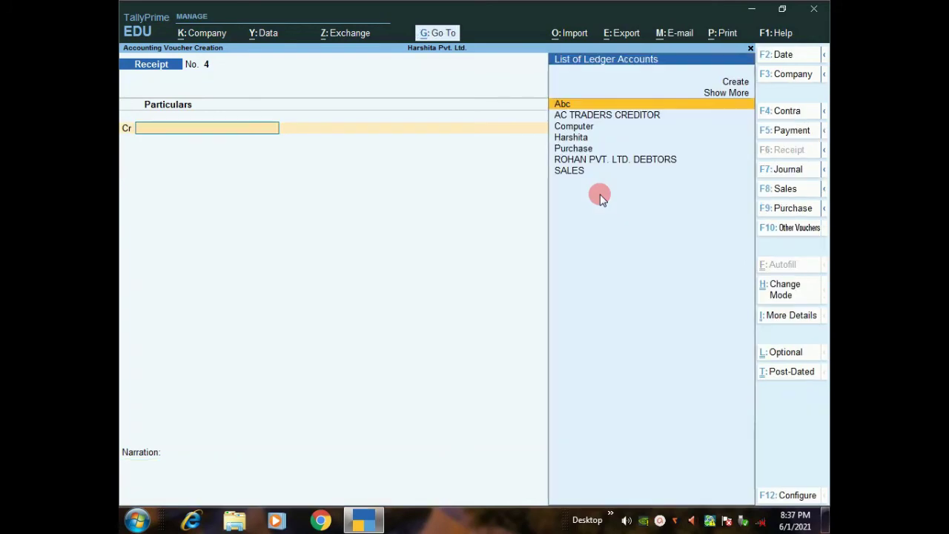
pyautogui.press('Escape')
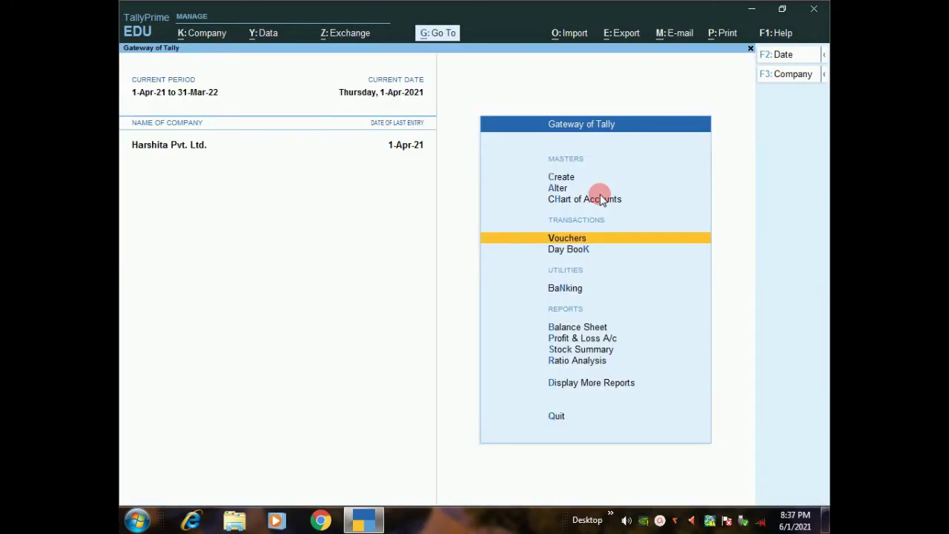
# Open the Balance Sheet in detailed view and go through the current assets down to Bank Accounts.
pyautogui.press('b')
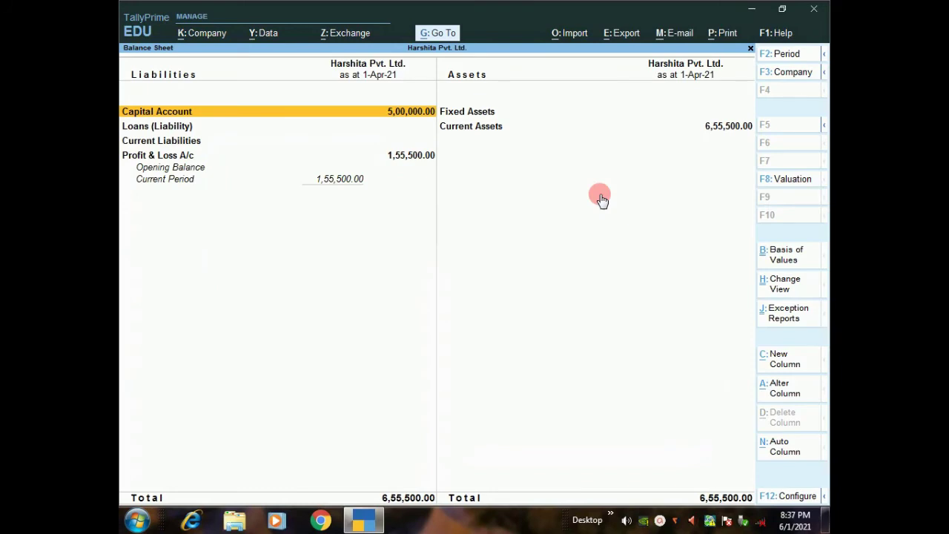
pyautogui.hotkey('alt', 'F5')
pyautogui.press('Right')
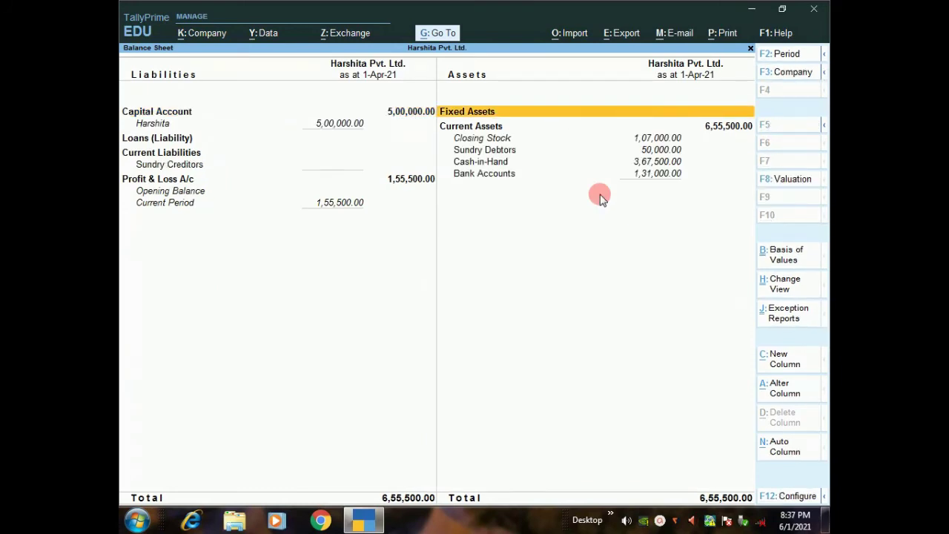
pyautogui.press('Down')
pyautogui.press('Down')
pyautogui.press('Down')
pyautogui.press('Down')
pyautogui.press('Down')
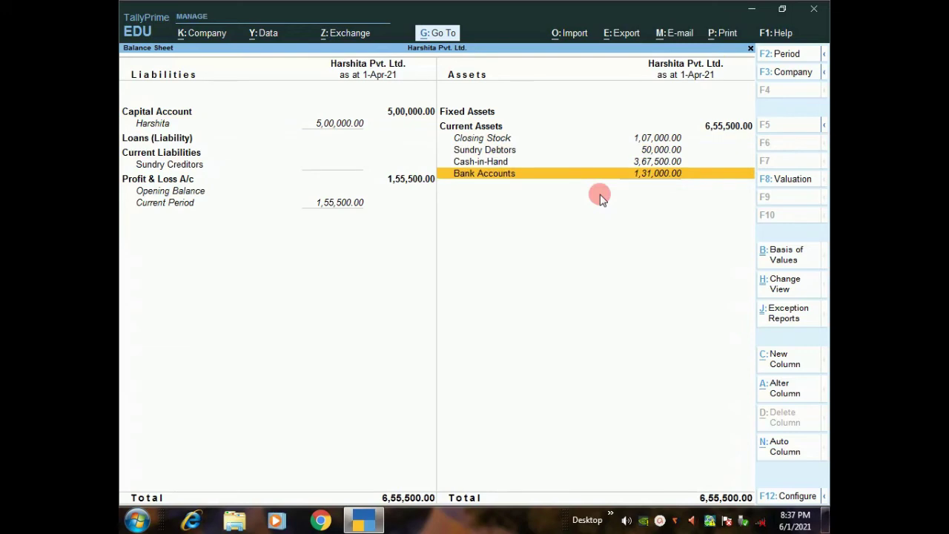
# Drill down from Bank Accounts to the Sbi C A/c ledger's April vouchers, check the receipt entry and return to the Gateway of Tally.
pyautogui.press('Return')
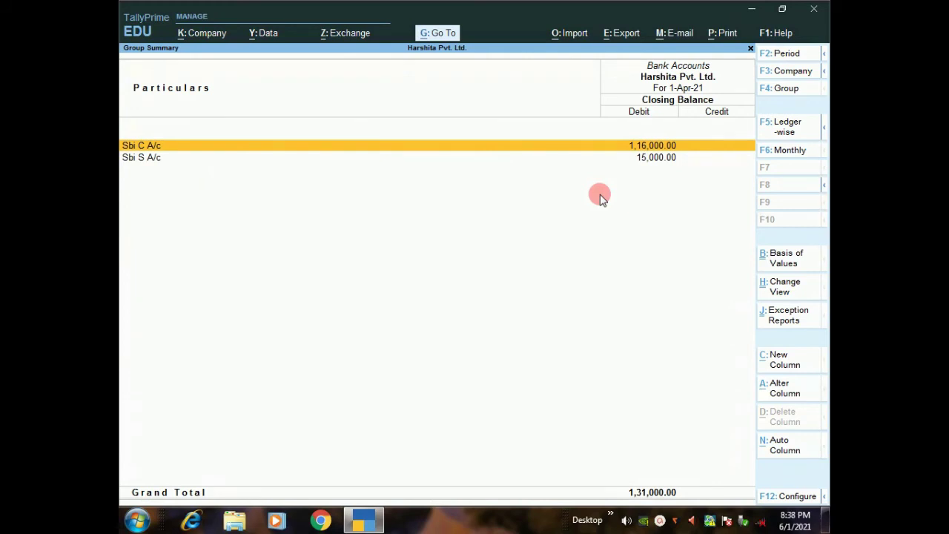
pyautogui.press('Return')
pyautogui.press('Return')
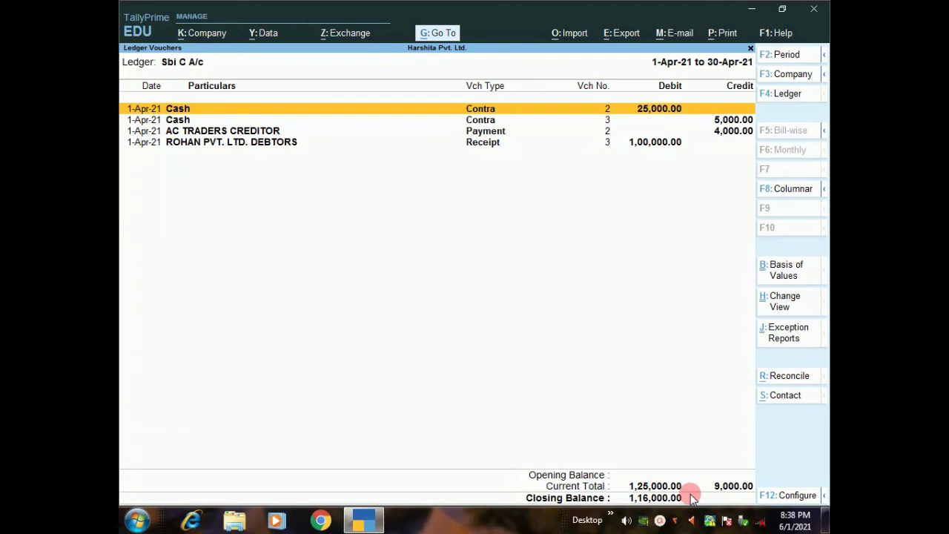
pyautogui.press('Escape')
pyautogui.press('Escape')
pyautogui.press('Escape')
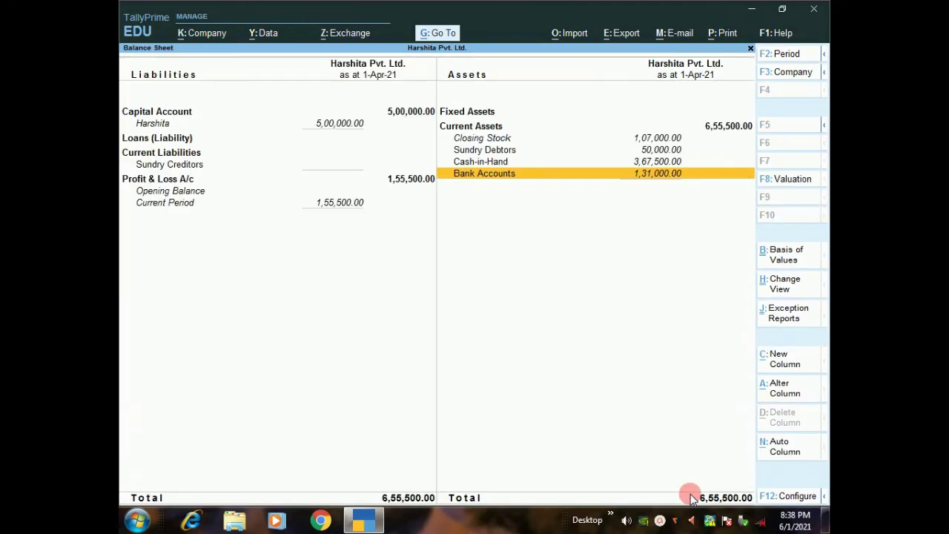
pyautogui.press('Escape')
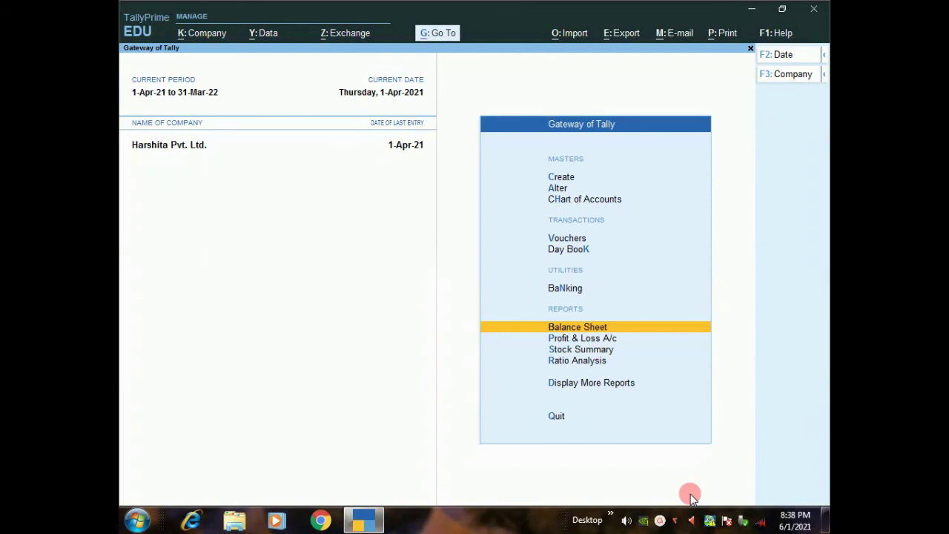
# Open the Cash/Bank Book(s) summary in Account Books from the additional reports.
pyautogui.press('Down')
pyautogui.press('Down')
pyautogui.press('Down')
pyautogui.press('Down')
pyautogui.press('Return')
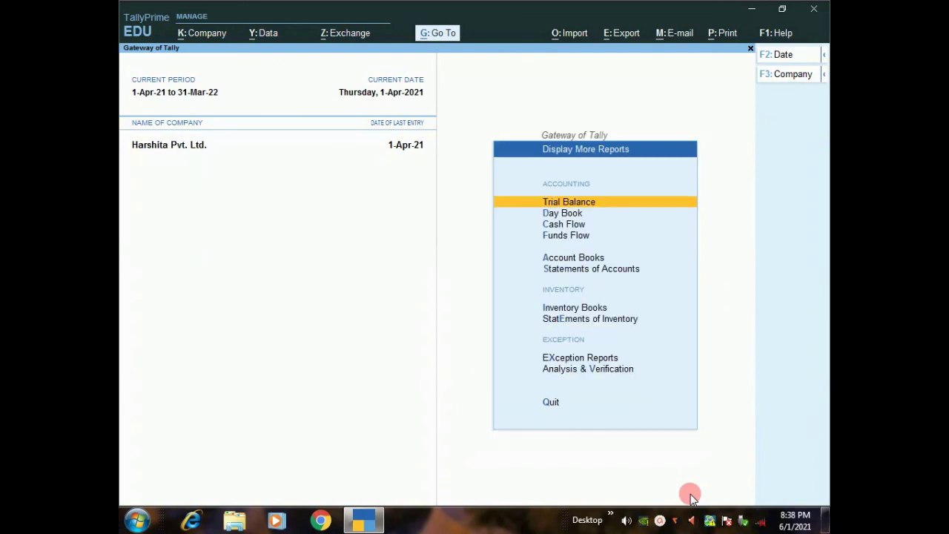
pyautogui.press('Down')
pyautogui.press('Down')
pyautogui.press('Down')
pyautogui.press('Down')
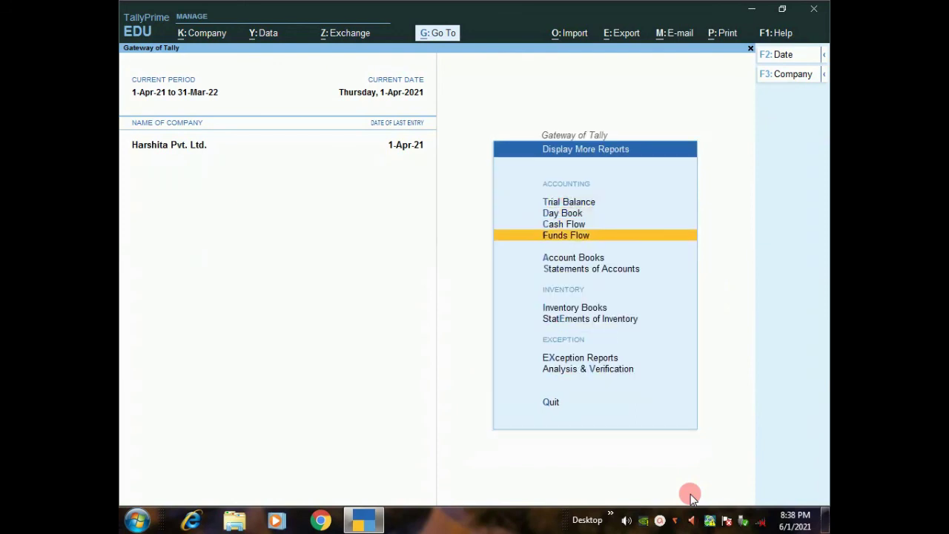
pyautogui.press('Return')
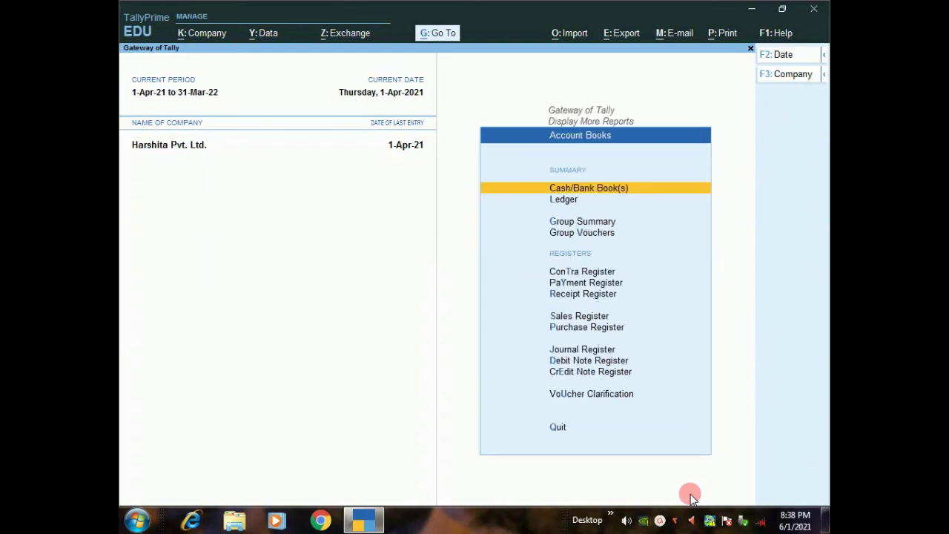
pyautogui.press('Return')
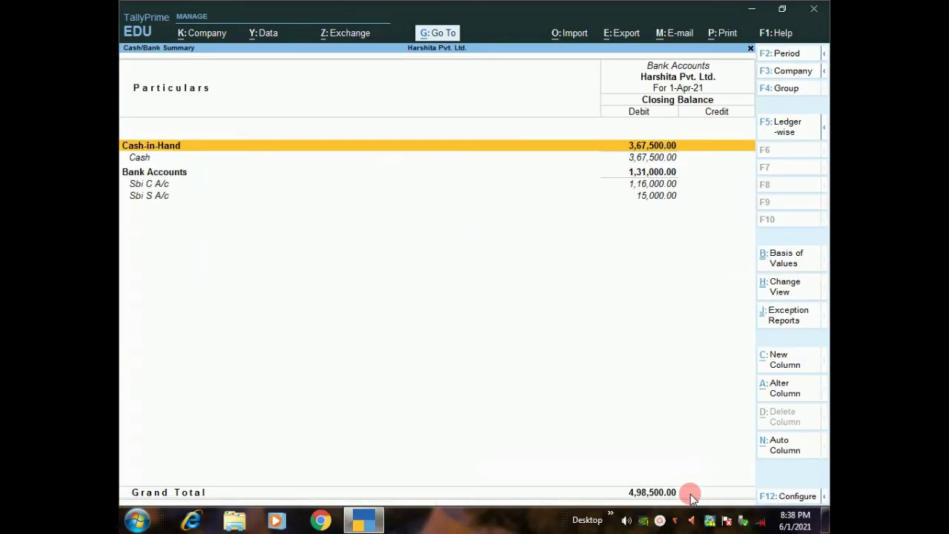
# Check the Sbi C A/c closing balance in the Cash/Bank Summary and go back to Display More Reports.
pyautogui.press('Down')
pyautogui.press('Down')
pyautogui.press('Down')
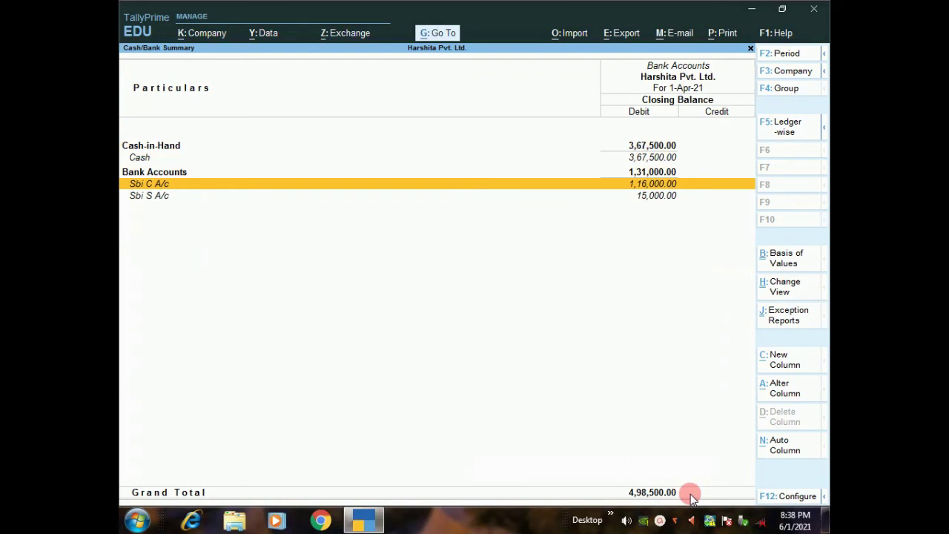
pyautogui.press('Escape')
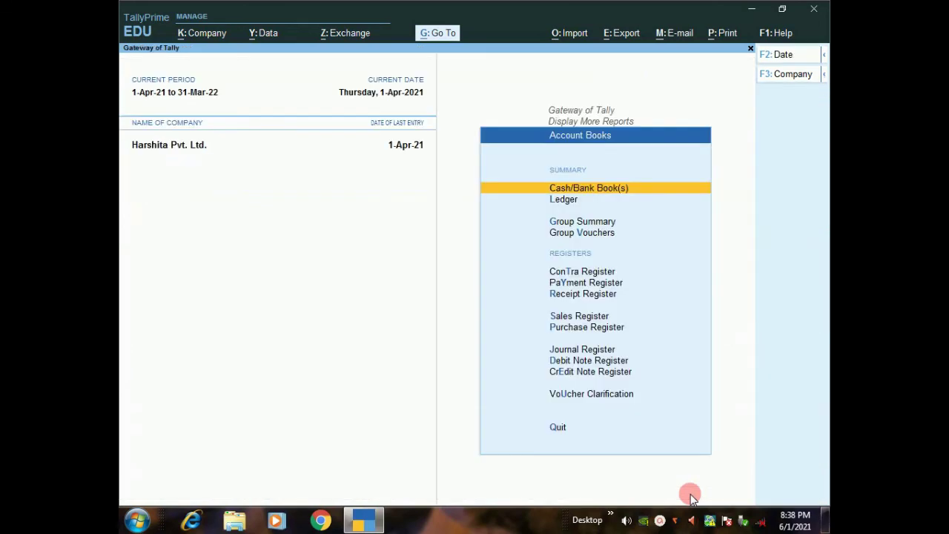
pyautogui.press('Escape')
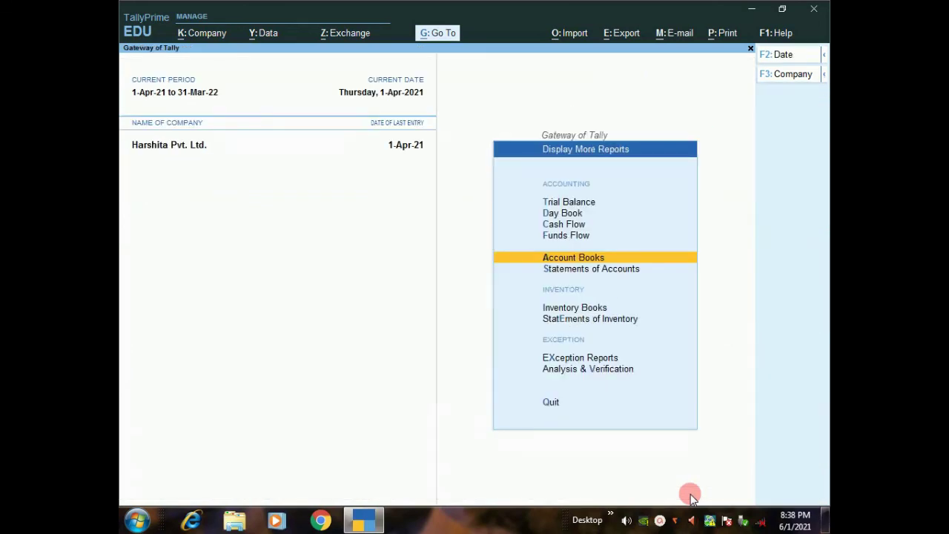